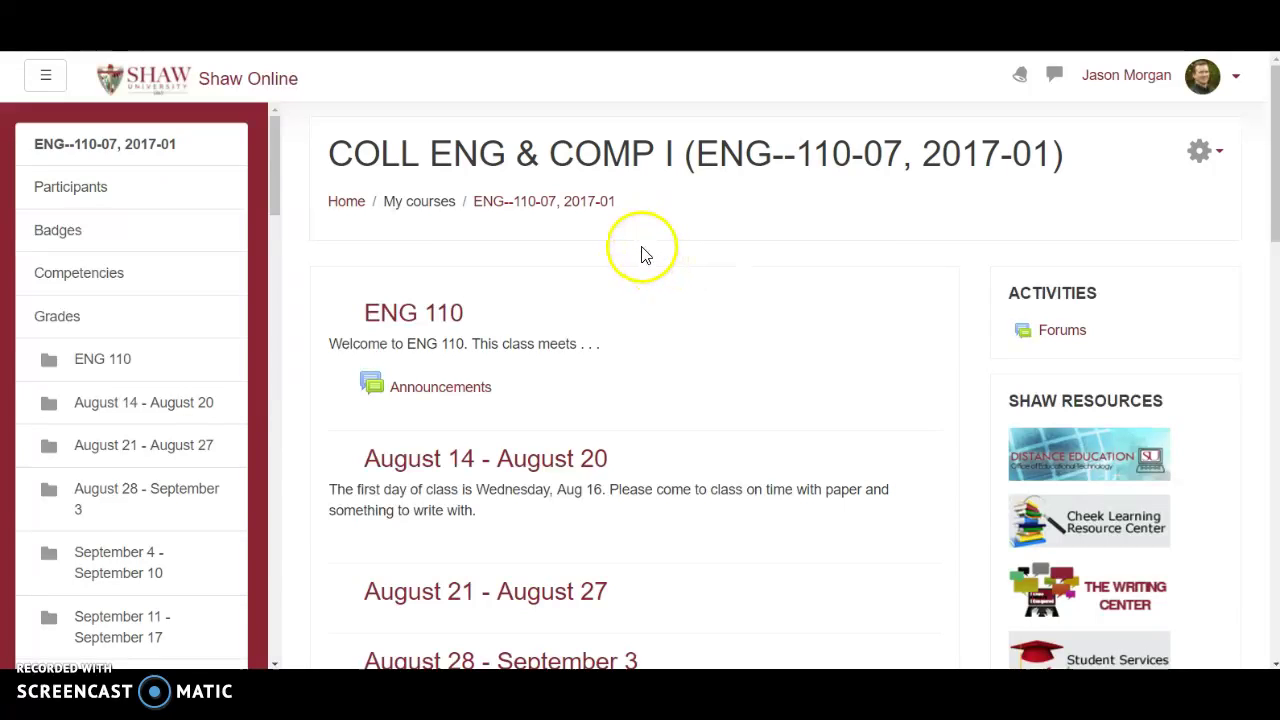
# Highlight the course code ENG--110-07 in the course title, then clear the selection
pyautogui.scroll(-3, 740, 343)
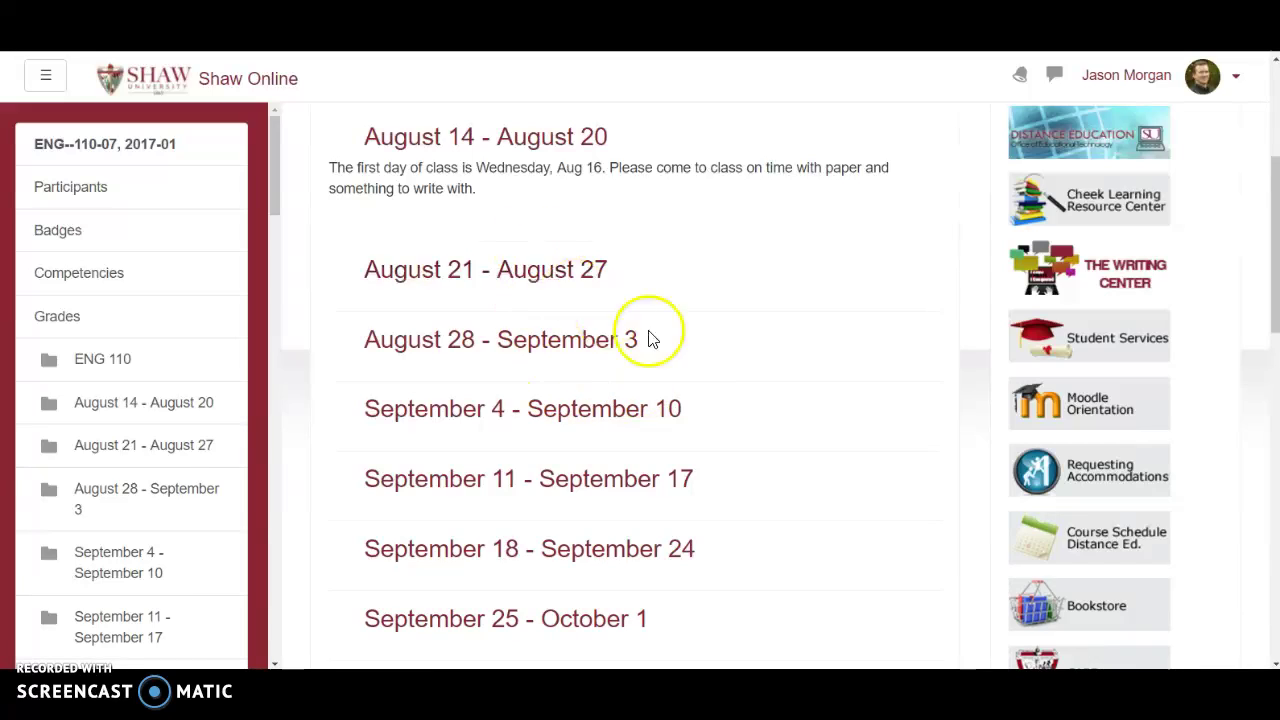
pyautogui.scroll(2, 651, 337)
pyautogui.scroll(-3, 680, 375)
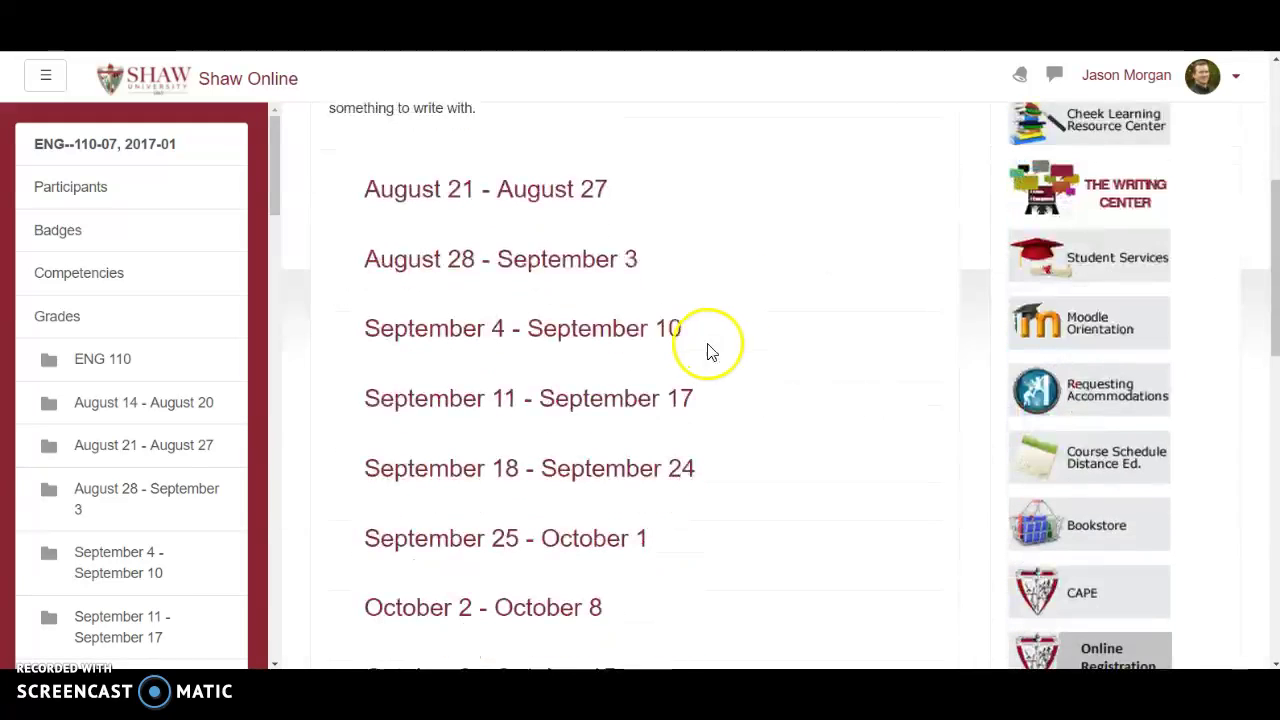
pyautogui.scroll(2, 590, 365)
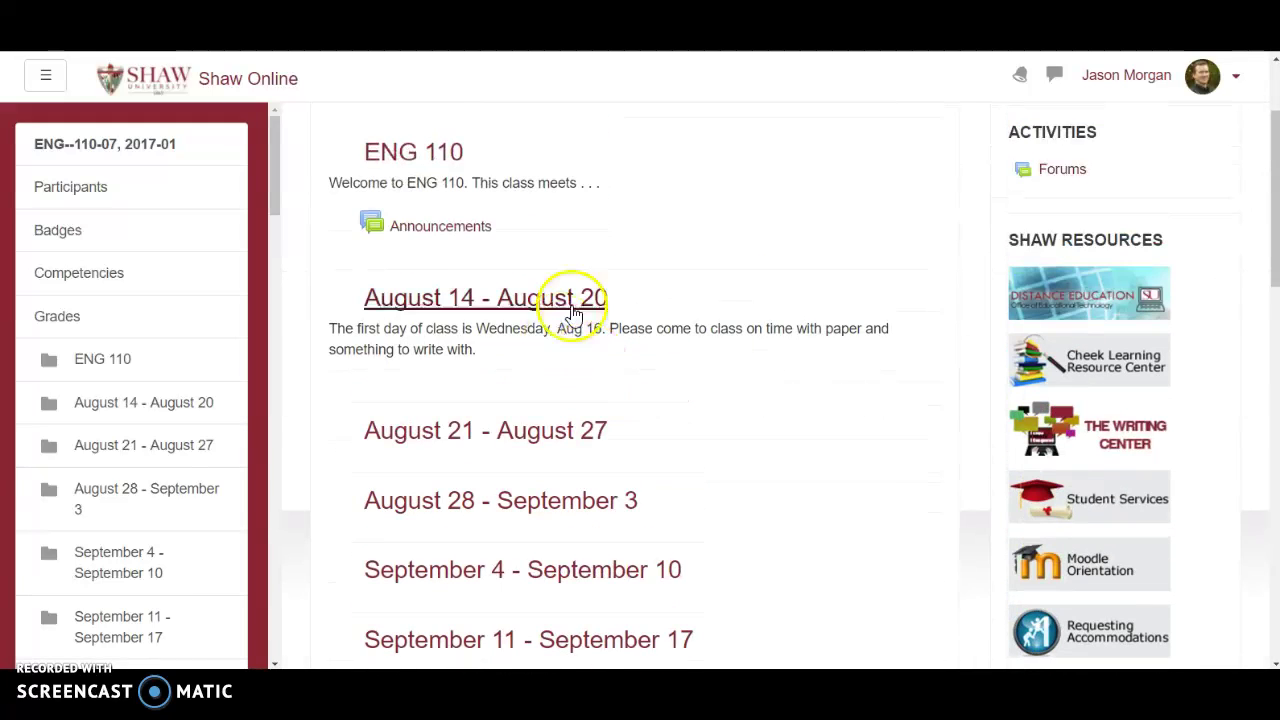
pyautogui.scroll(2, 694, 240)
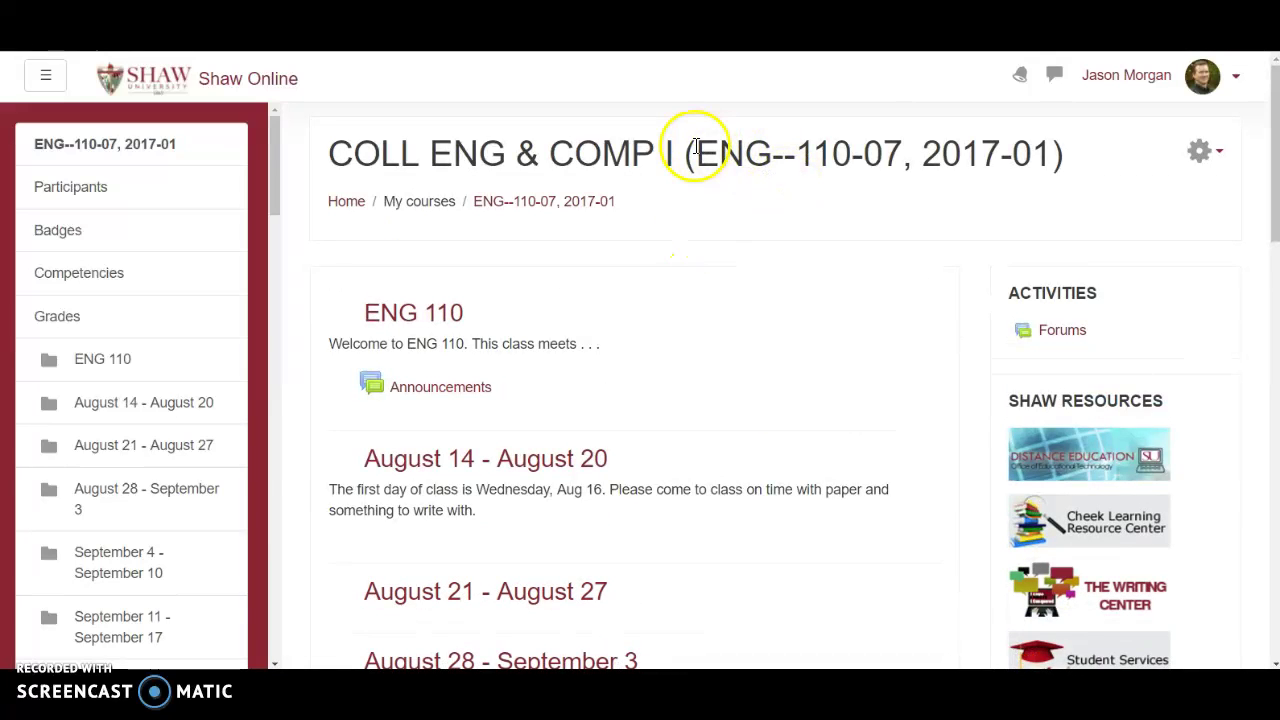
pyautogui.moveTo(697, 148); pyautogui.dragTo(903, 150)
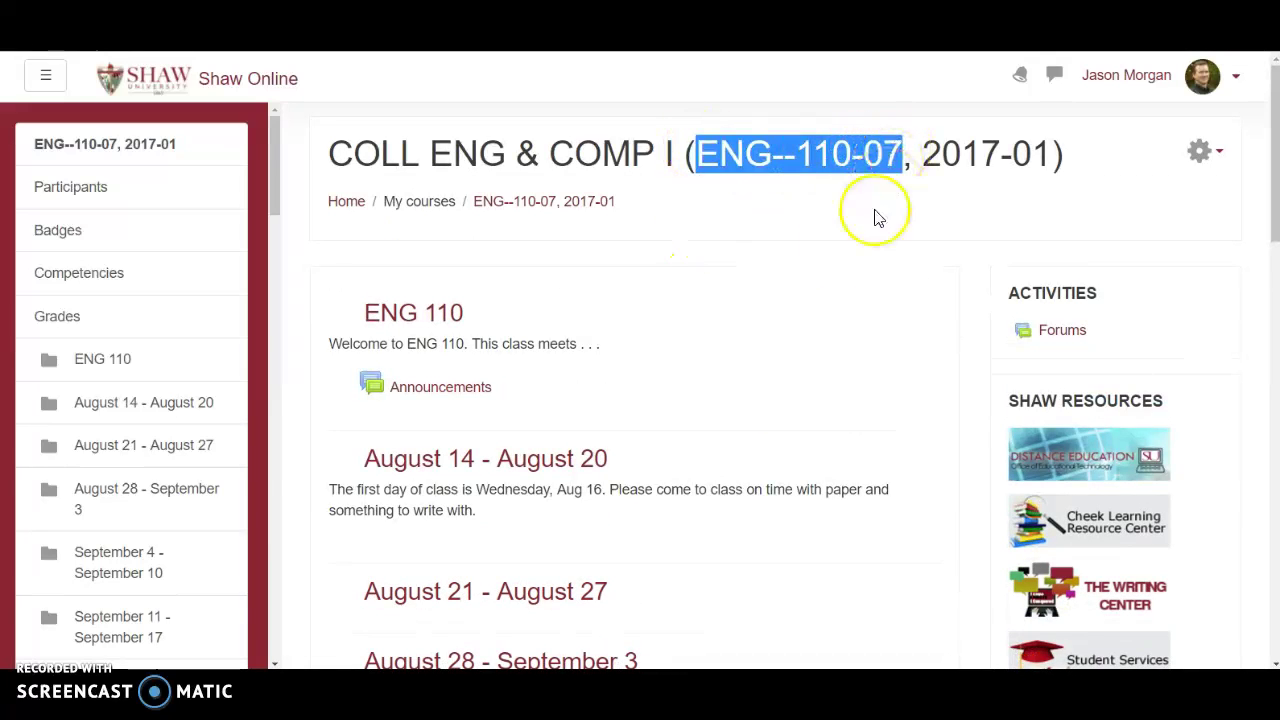
pyautogui.click(758, 240)
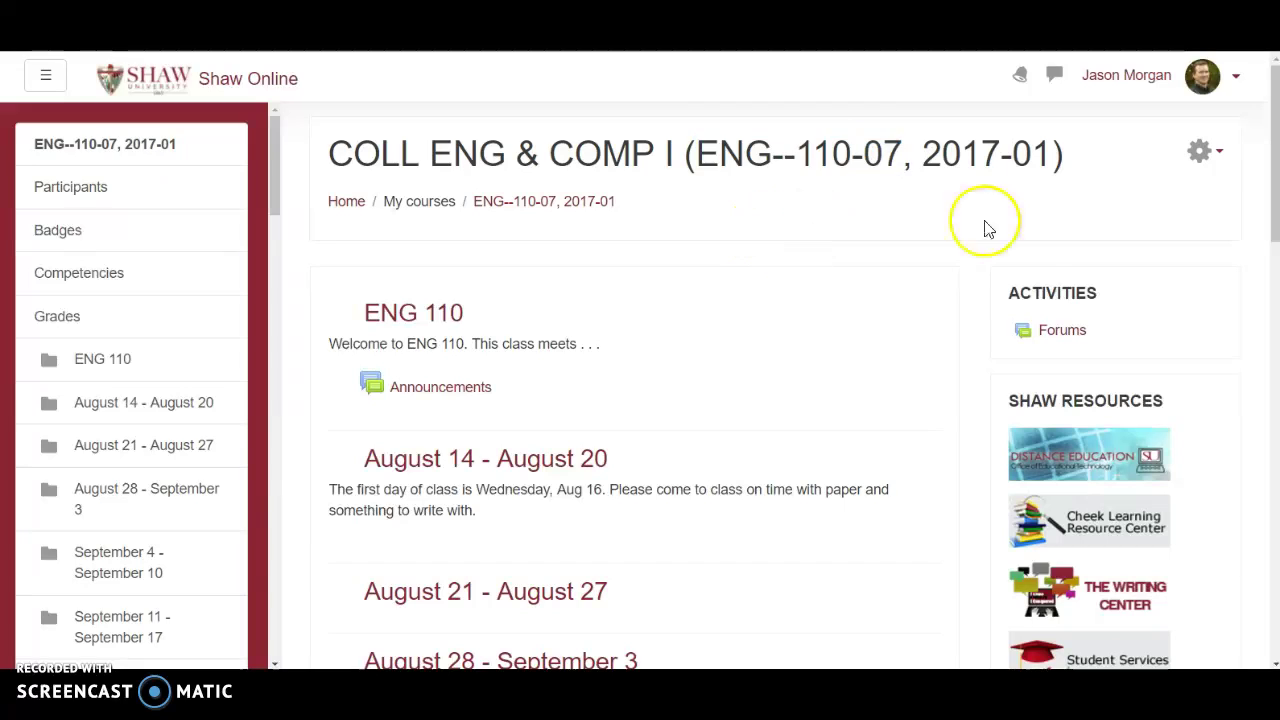
# Turn editing on for ENG 110 and bring up the Add an activity list
pyautogui.click(1199, 162)
pyautogui.click(1157, 231)
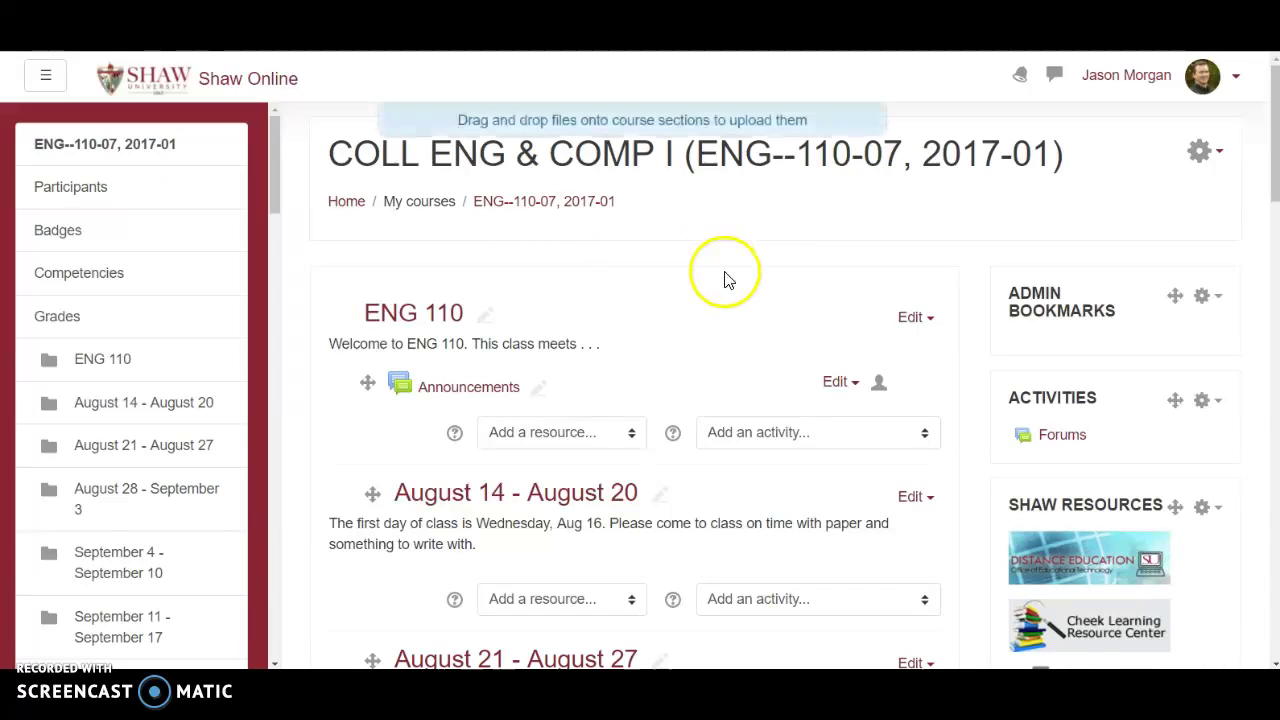
pyautogui.scroll(-2, 646, 273)
pyautogui.scroll(1, 614, 206)
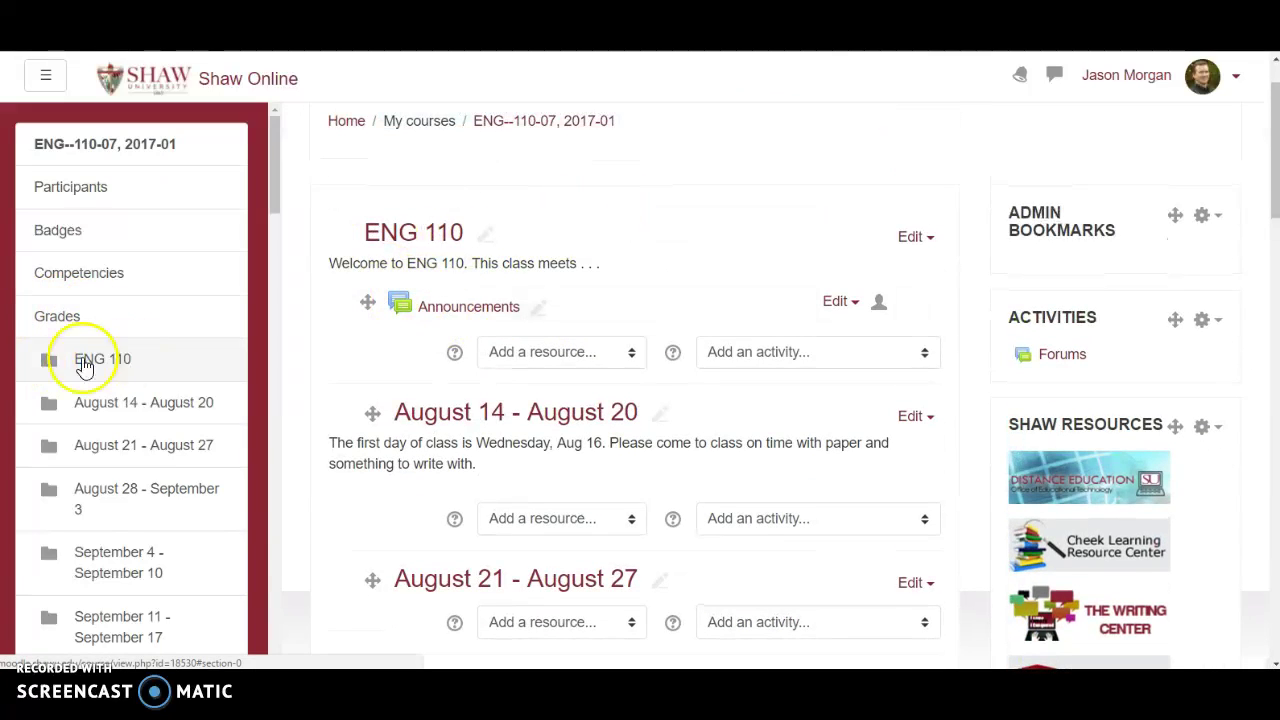
pyautogui.click(751, 361)
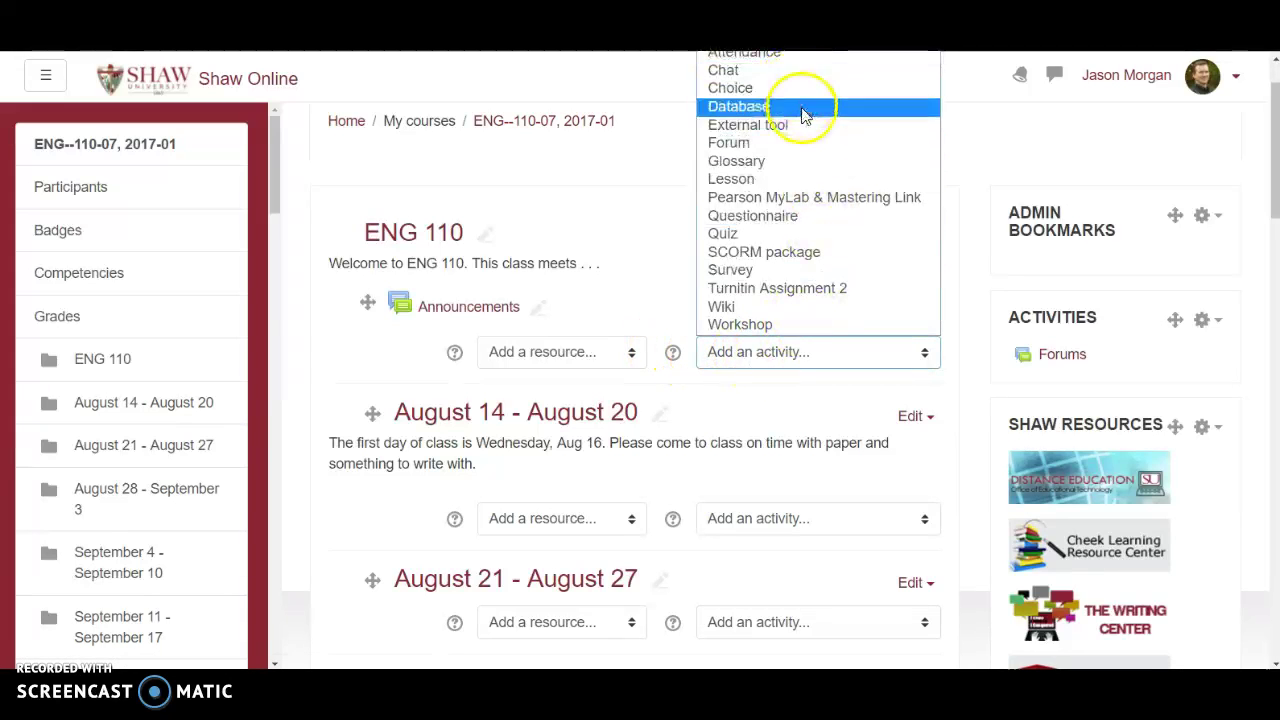
pyautogui.click(992, 166)
pyautogui.scroll(1, 986, 166)
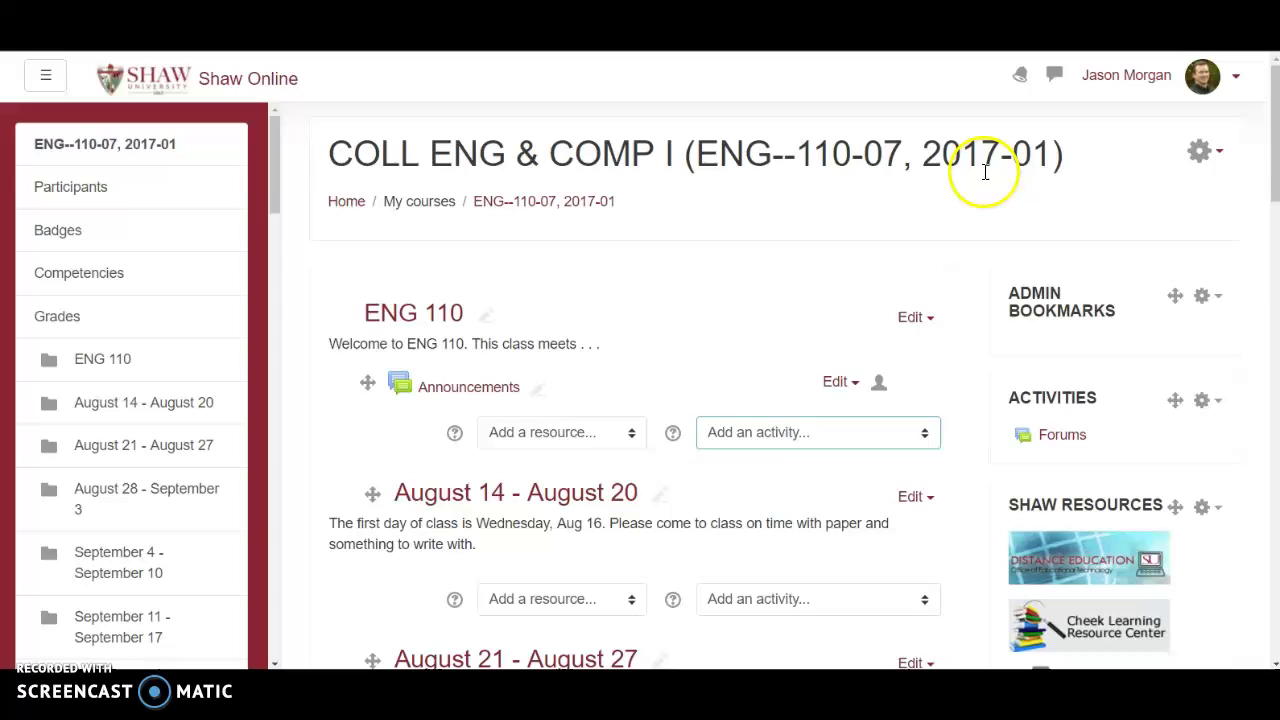
pyautogui.click(752, 430)
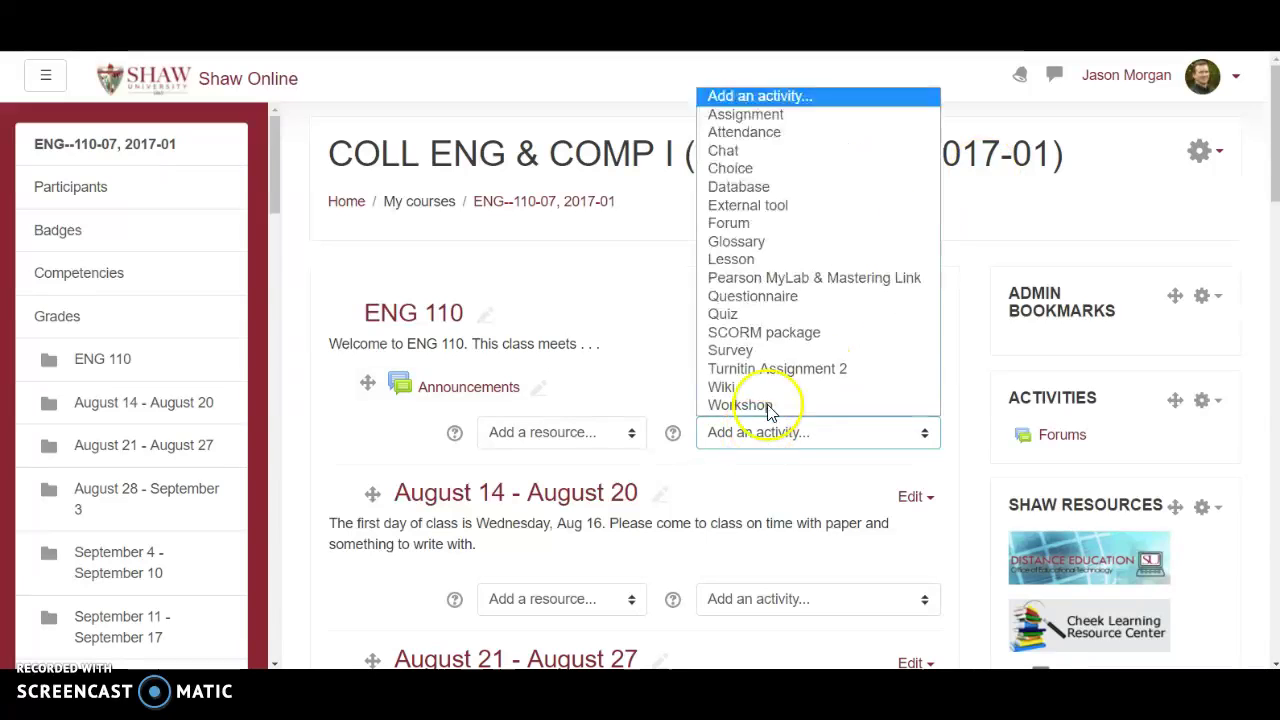
# Create an Attendance activity graded under Attendance 10% and save back to the course
pyautogui.click(752, 140)
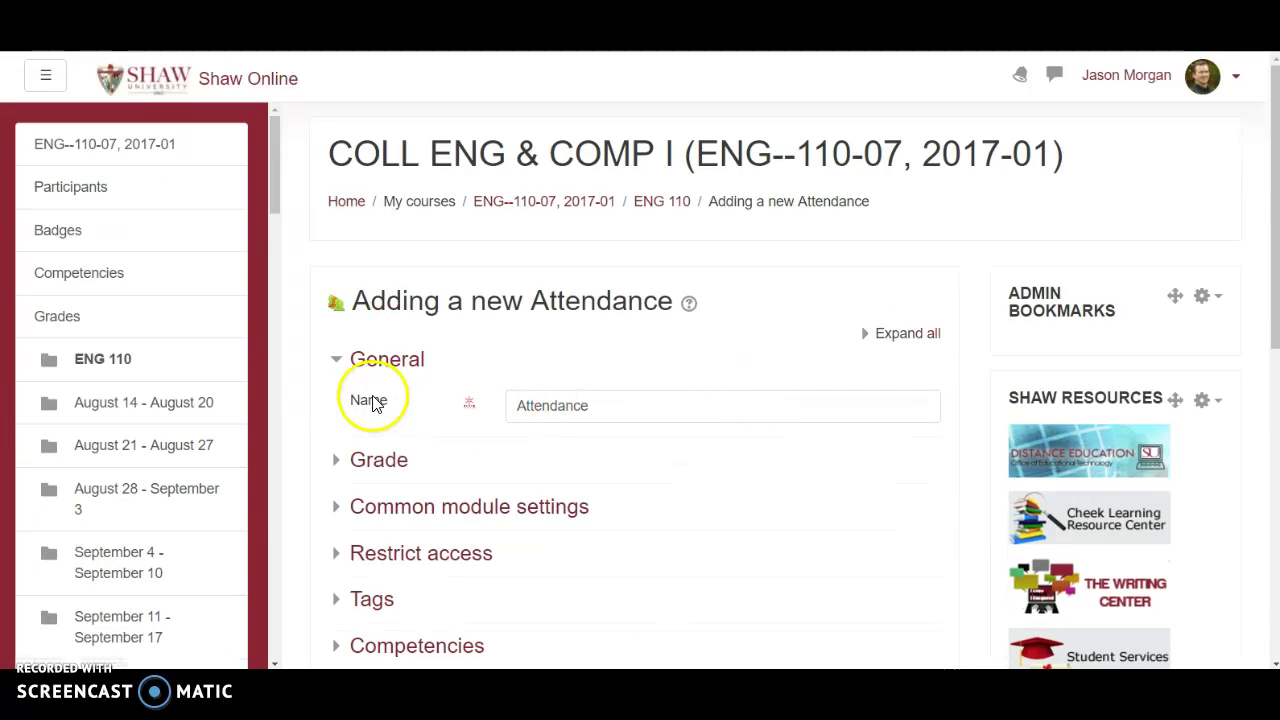
pyautogui.scroll(-2, 560, 330)
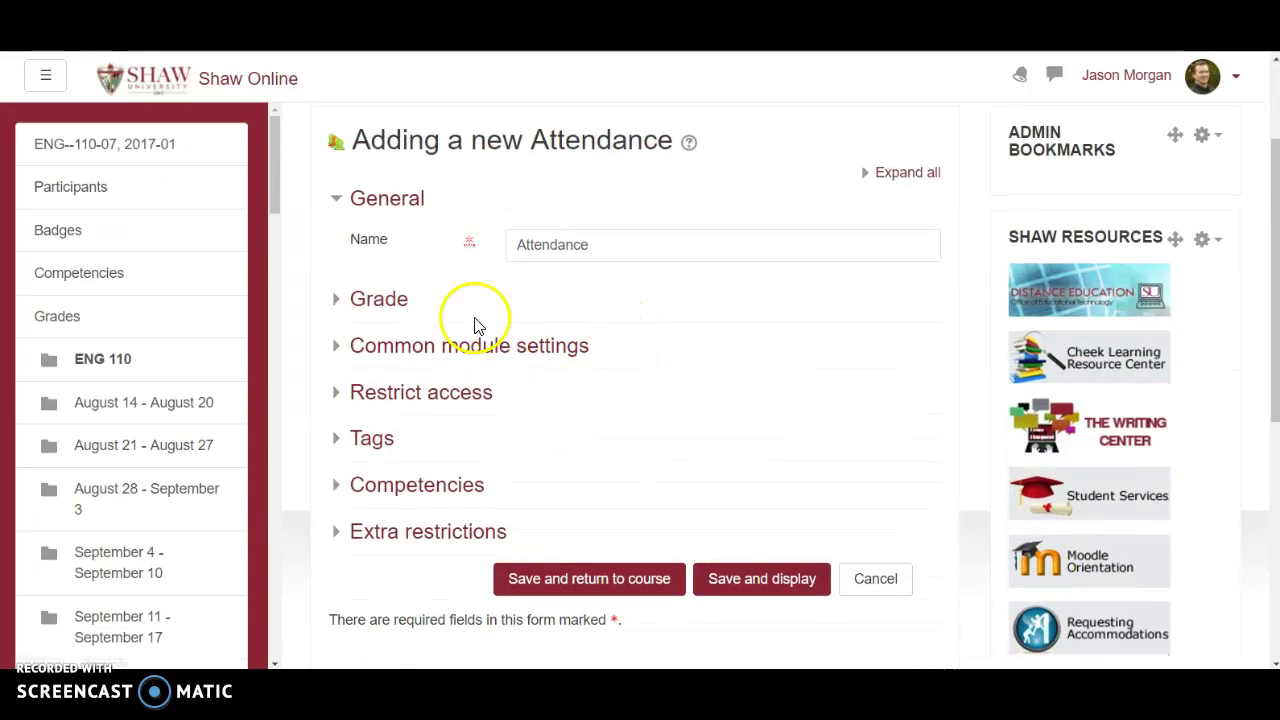
pyautogui.click(380, 306)
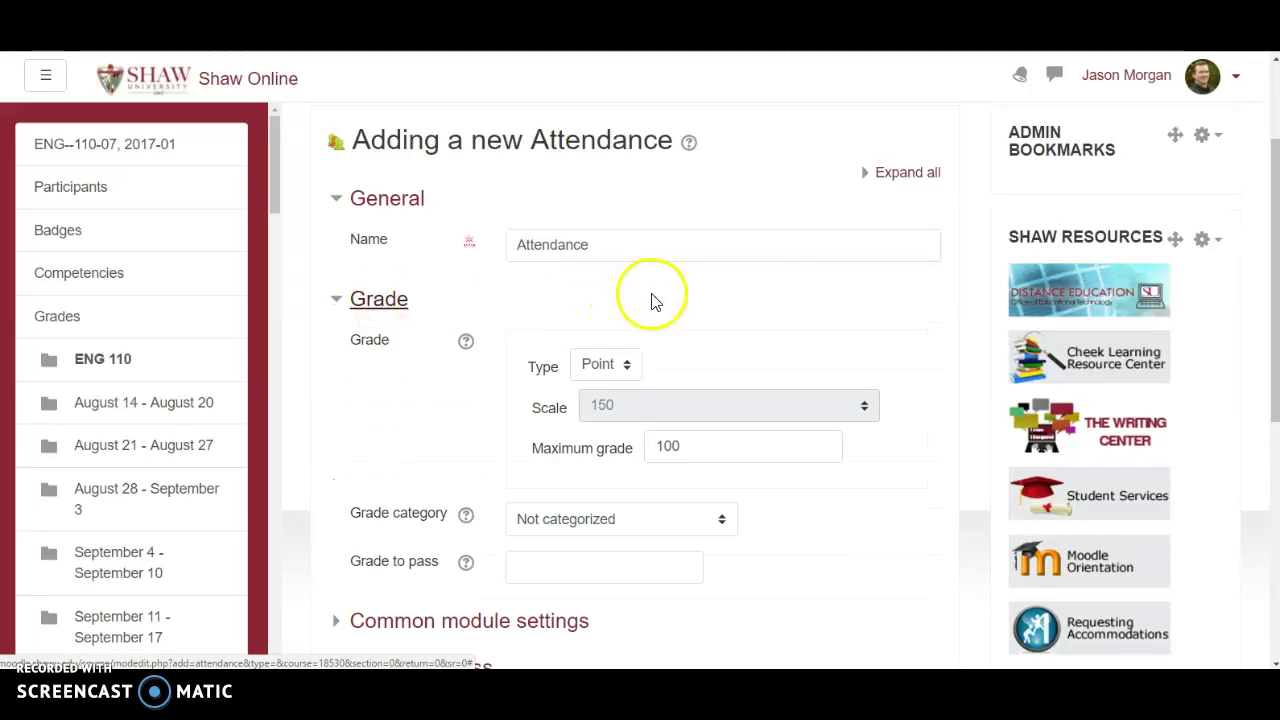
pyautogui.scroll(-1, 740, 299)
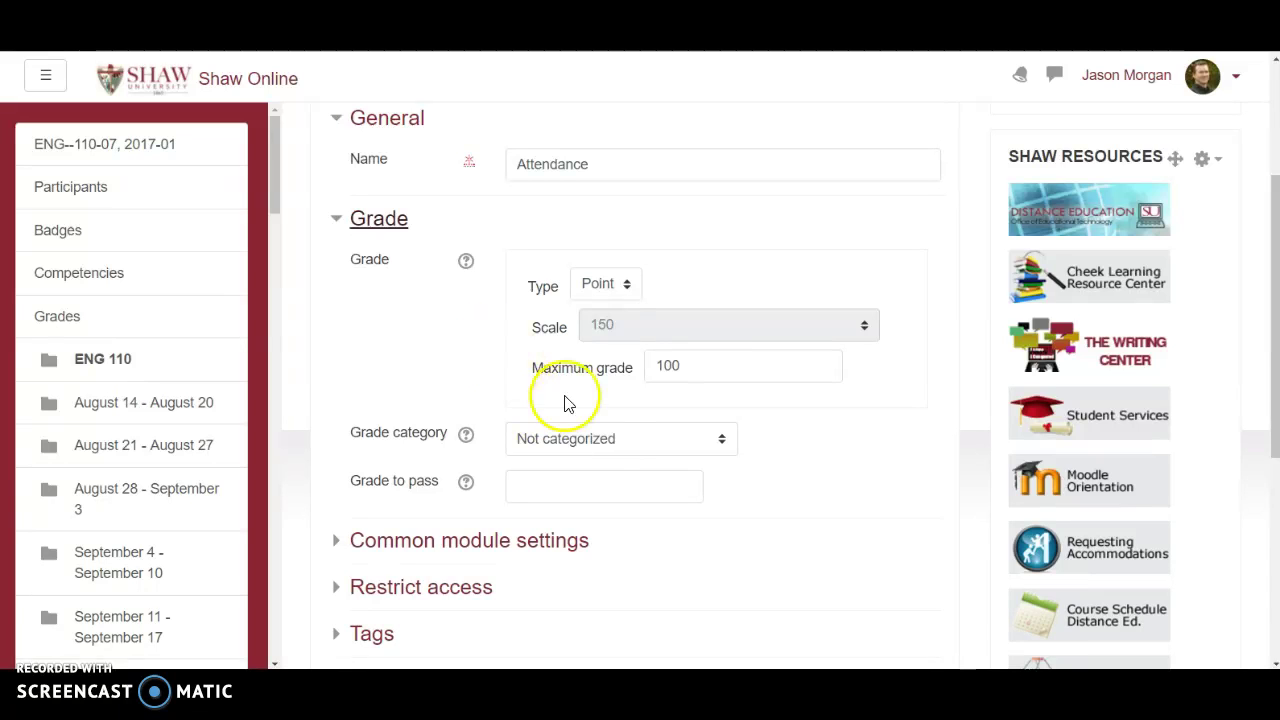
pyautogui.click(612, 441)
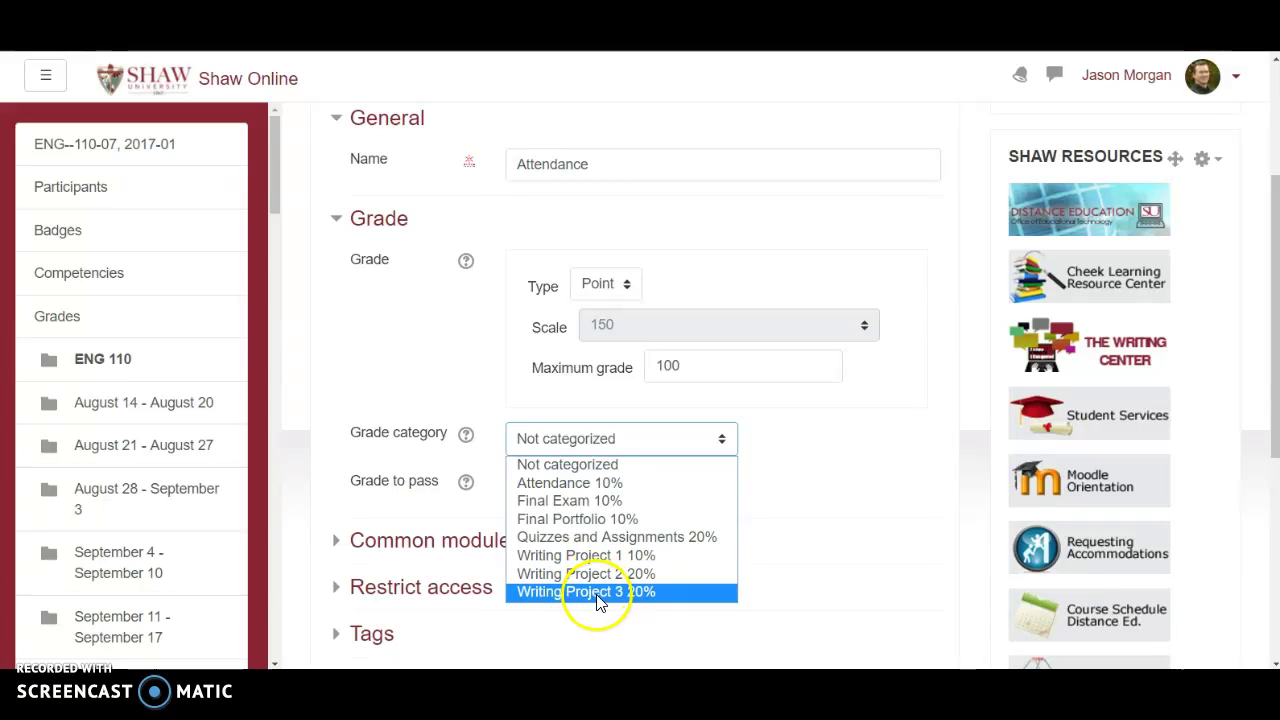
pyautogui.click(580, 487)
pyautogui.scroll(-3, 410, 368)
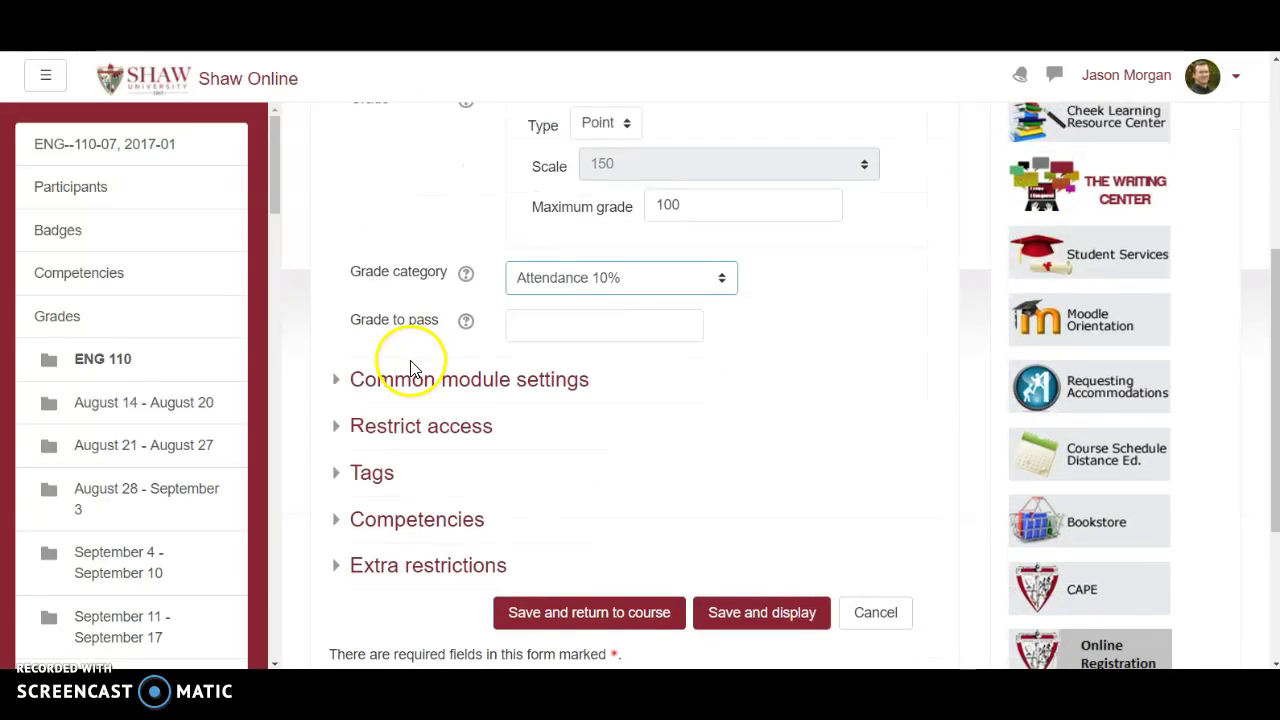
pyautogui.click(563, 612)
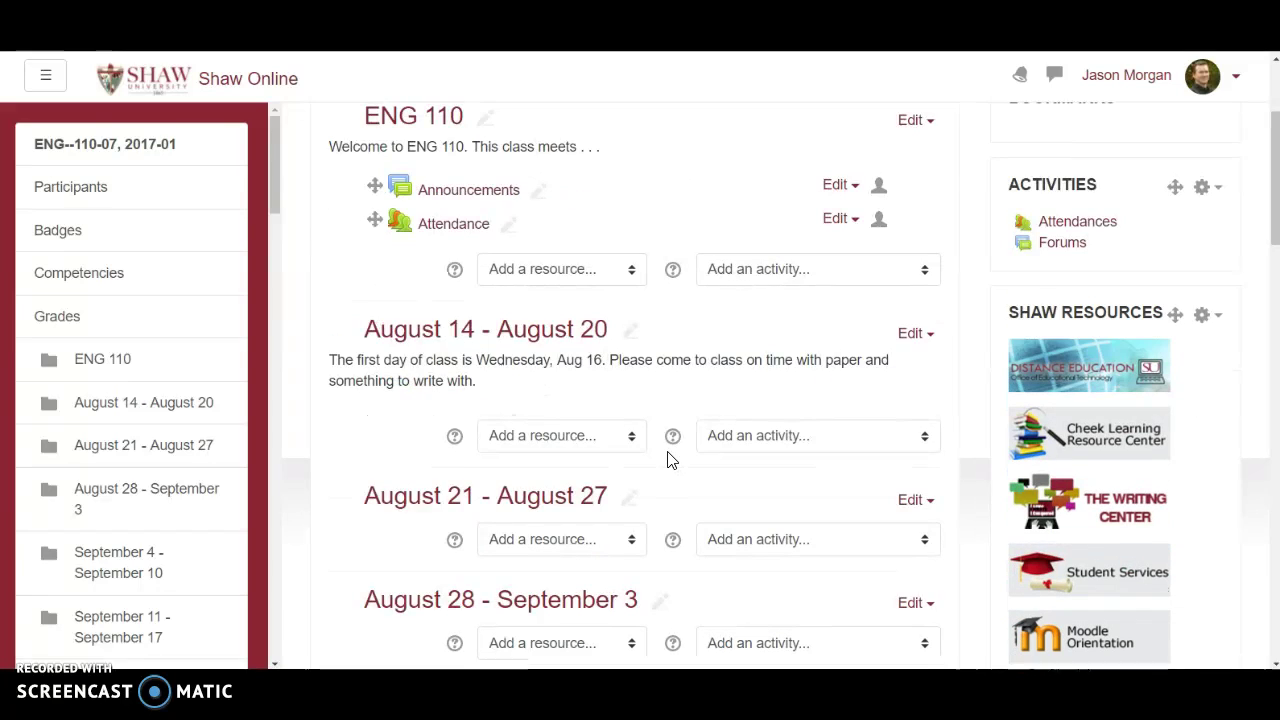
# Open the new Attendance activity to view its Present, Late and Excused point values
pyautogui.scroll(2, 740, 350)
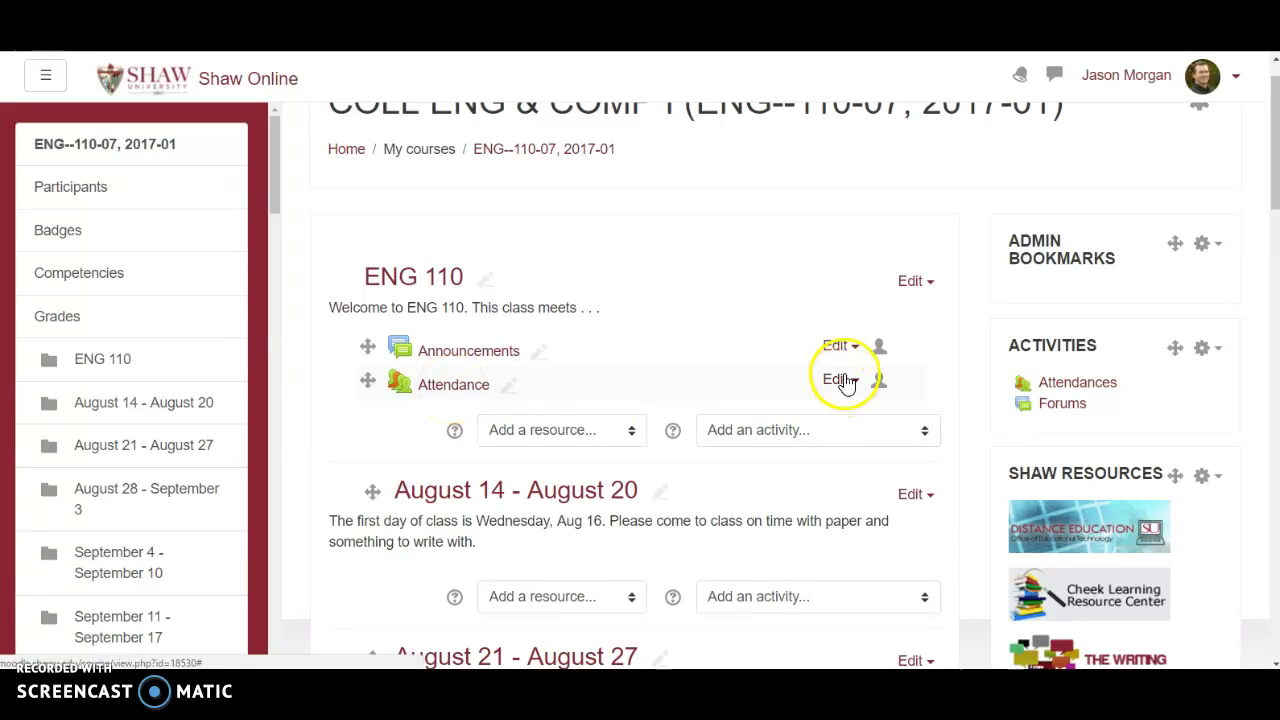
pyautogui.click(451, 396)
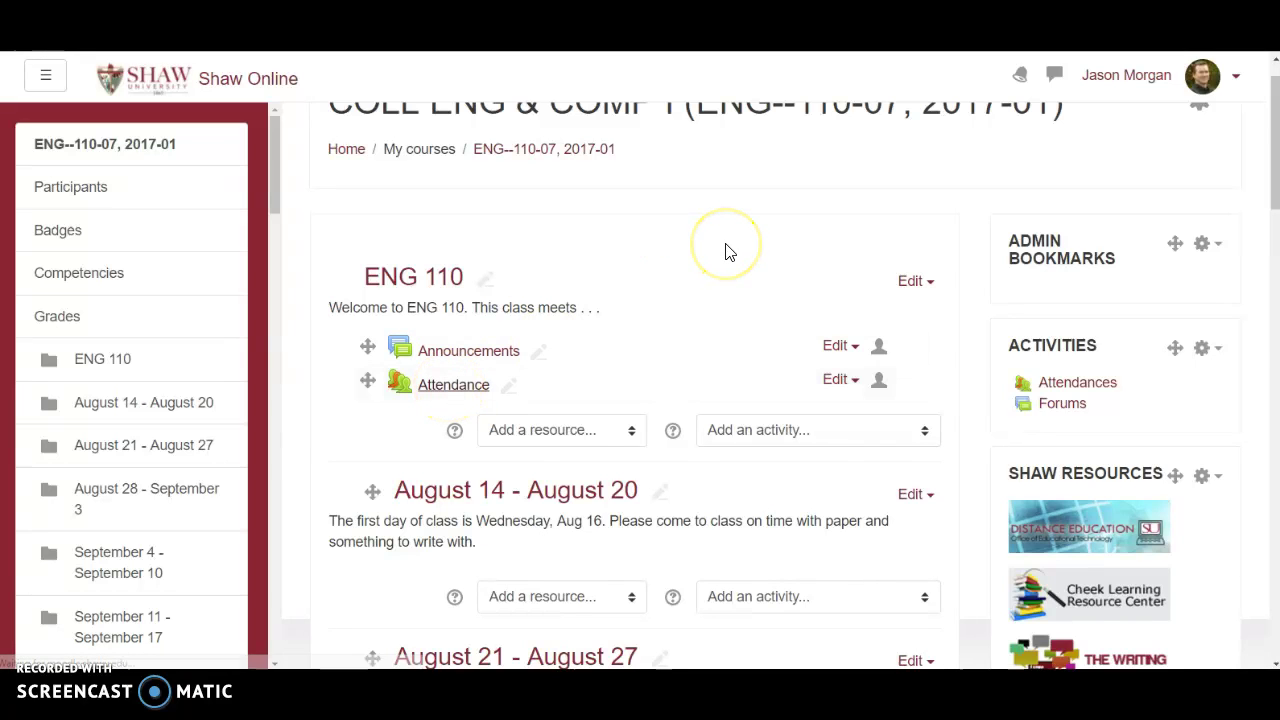
pyautogui.scroll(-3, 618, 242)
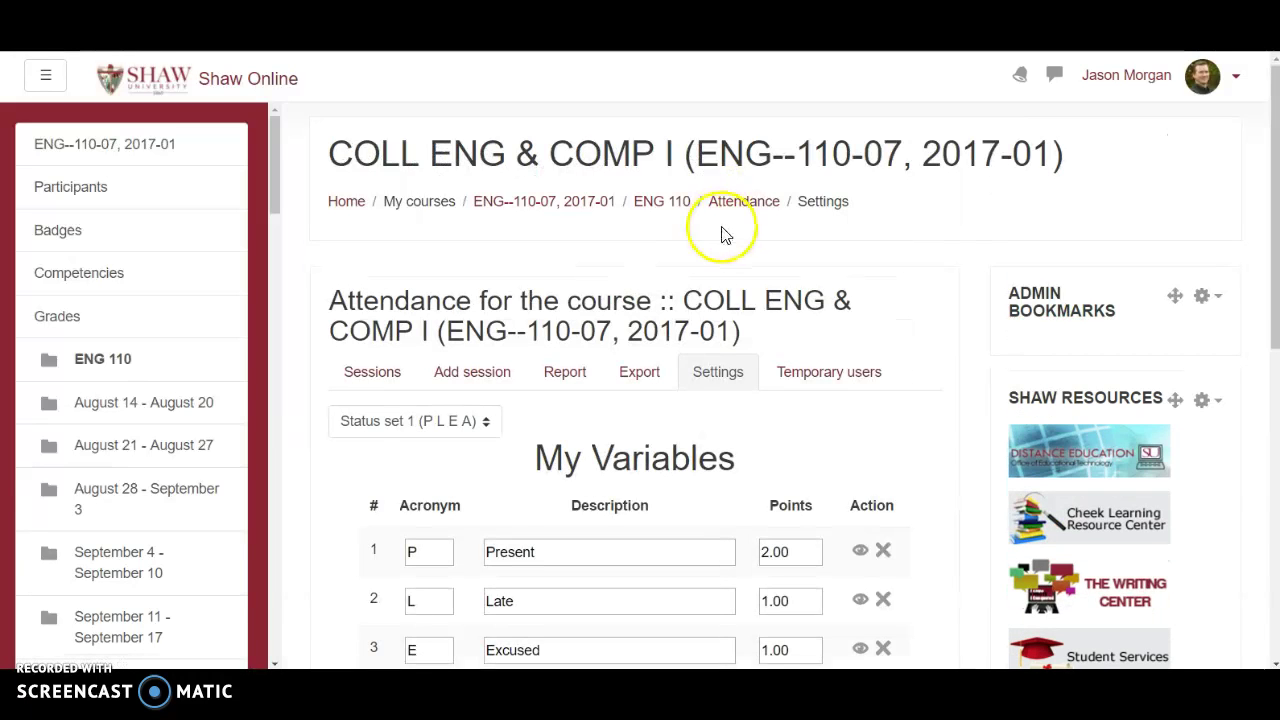
# Change the Excused points from 1.00 to 2.00 and update the statuses
pyautogui.scroll(-2, 723, 228)
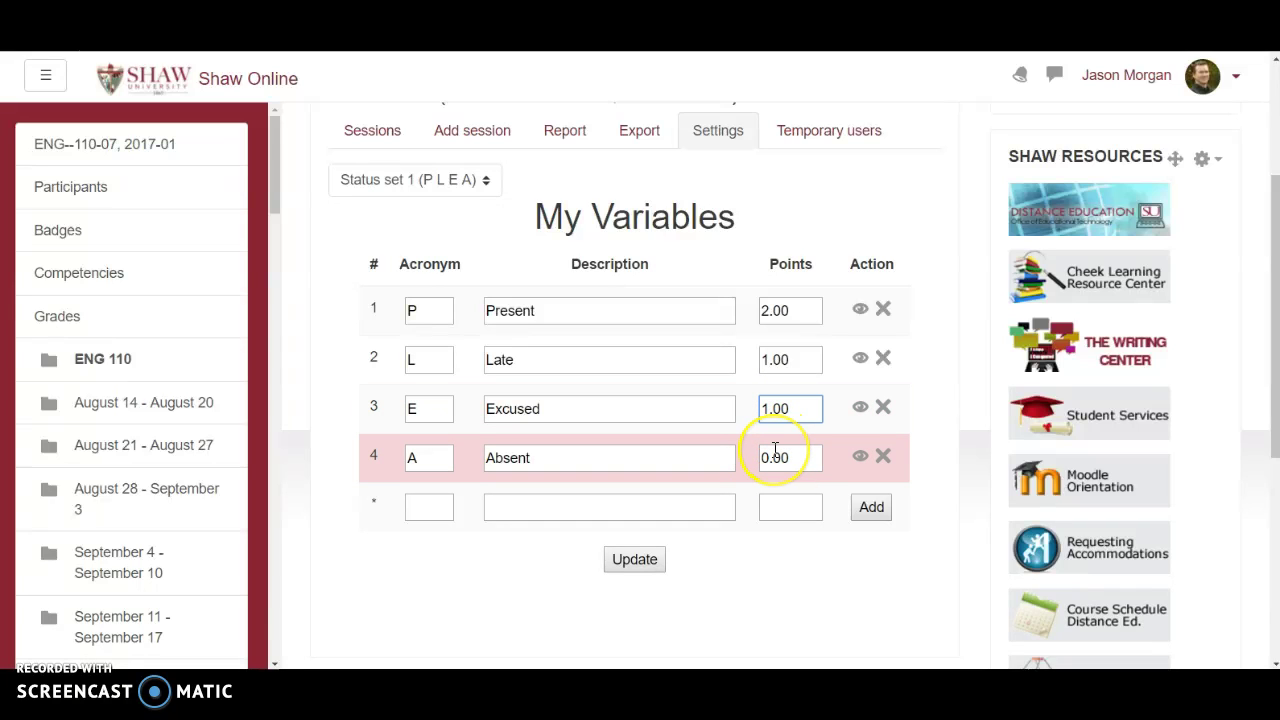
pyautogui.press('BackSpace')
pyautogui.write('2')
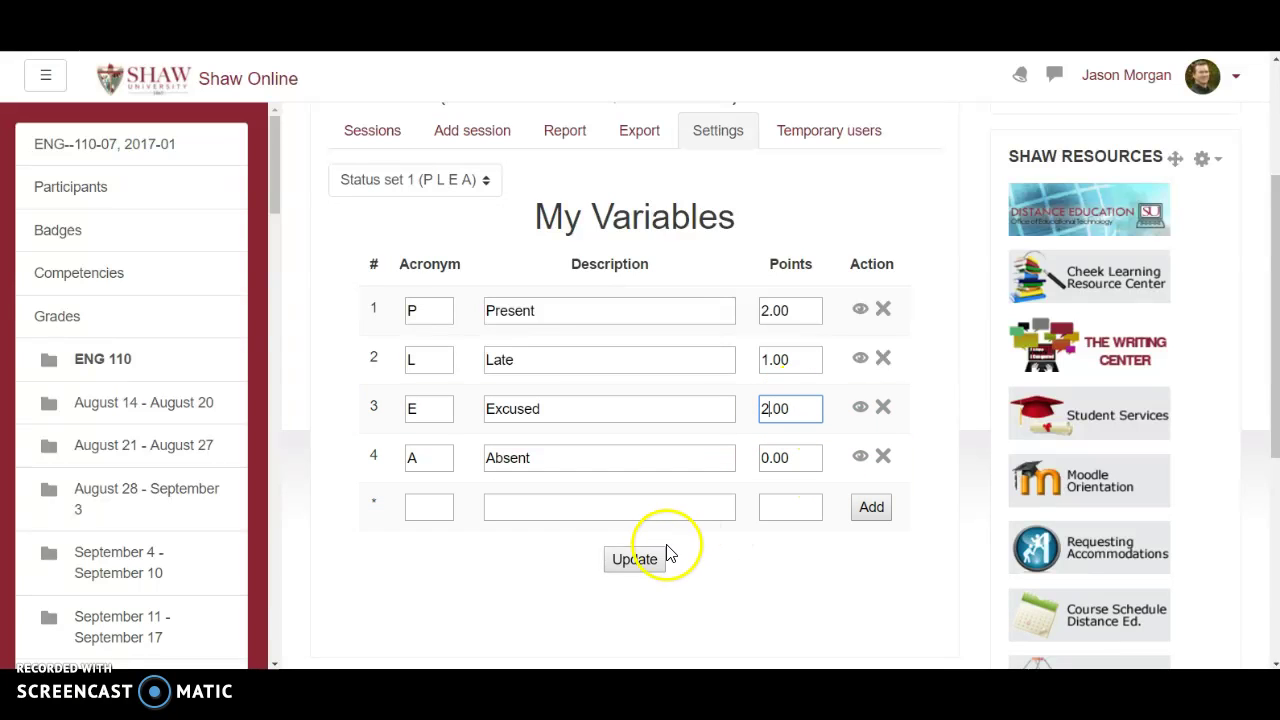
pyautogui.click(638, 563)
pyautogui.scroll(-2, 720, 429)
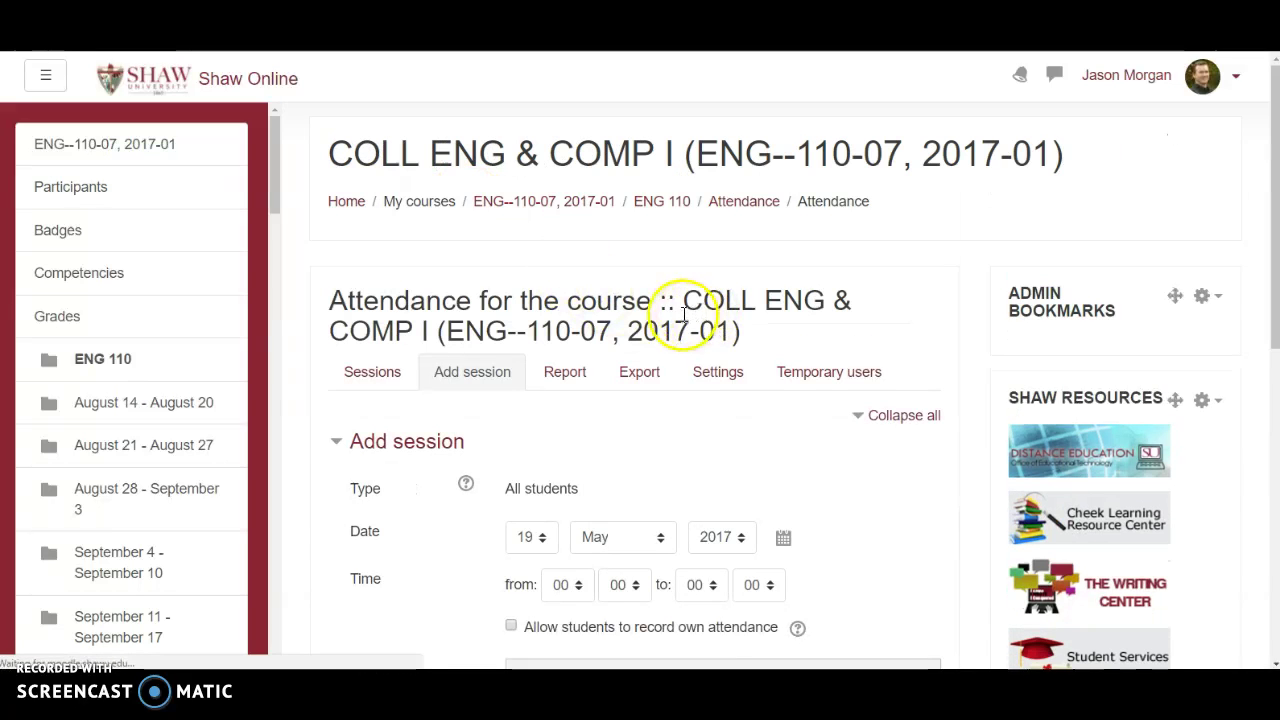
# Set the session date to 16 August 2017
pyautogui.scroll(-1, 700, 295)
pyautogui.scroll(-1, 708, 266)
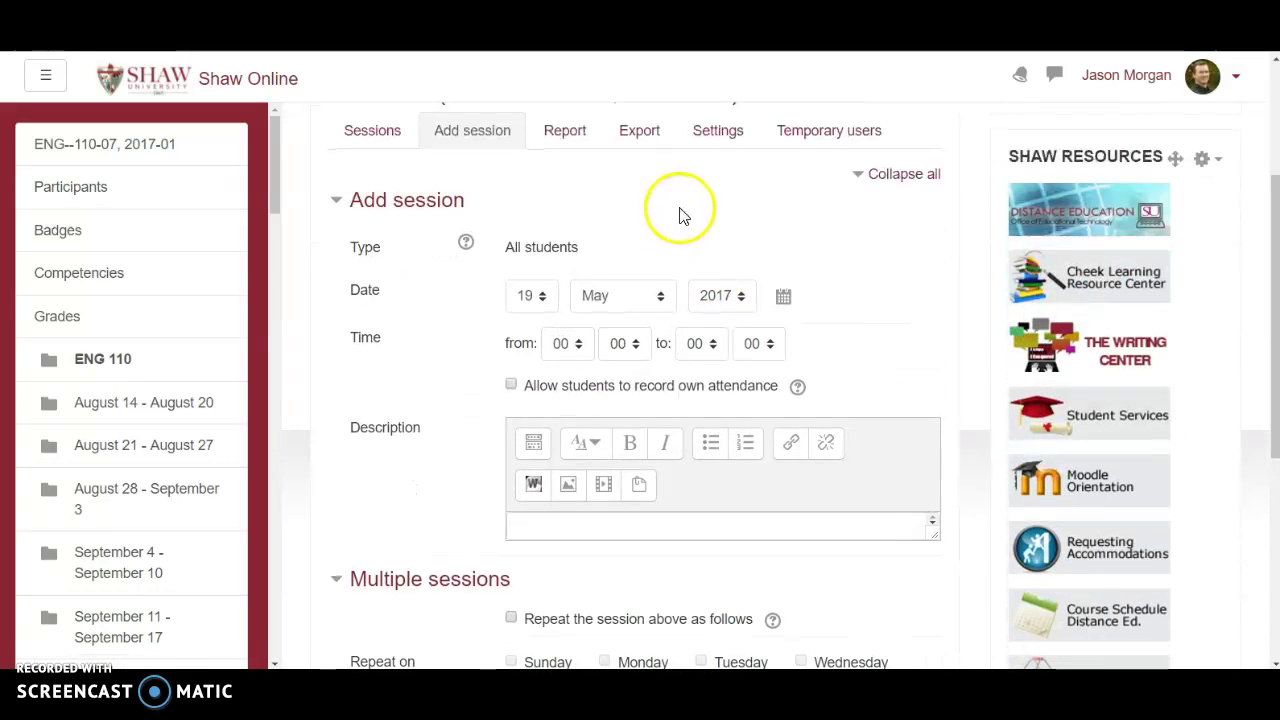
pyautogui.scroll(1, 685, 210)
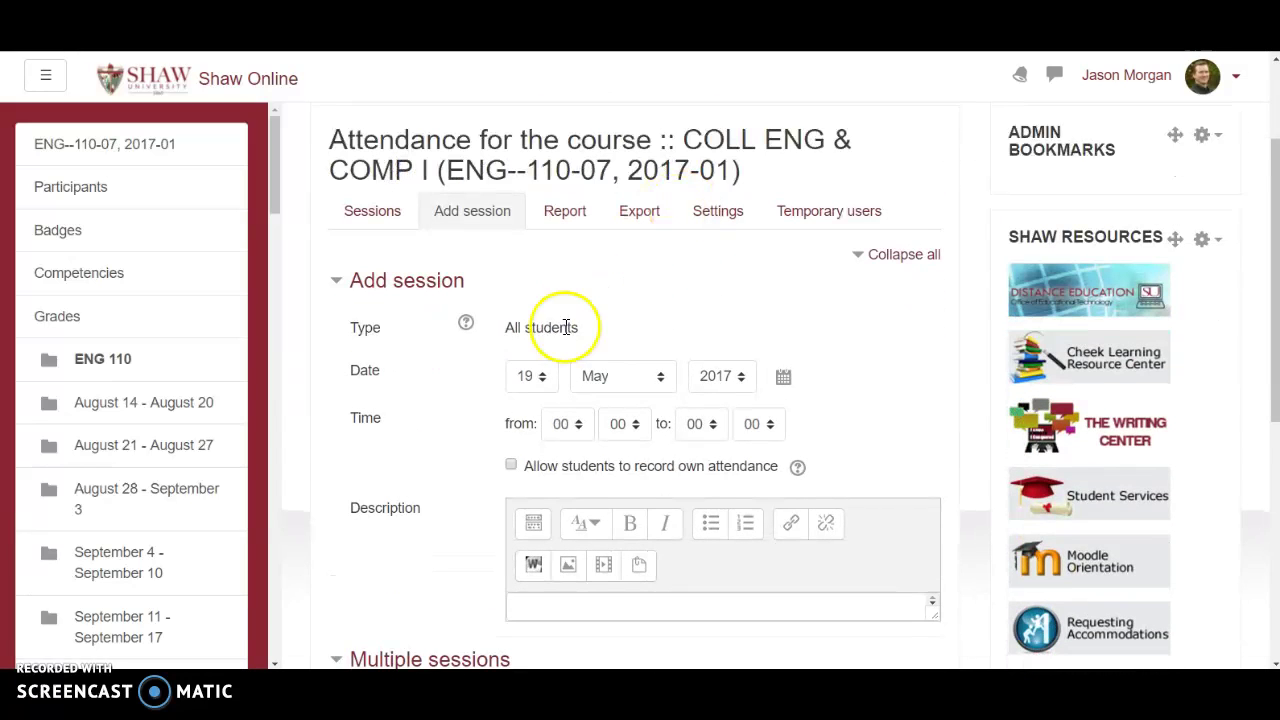
pyautogui.click(543, 383)
pyautogui.click(580, 325)
pyautogui.click(528, 376)
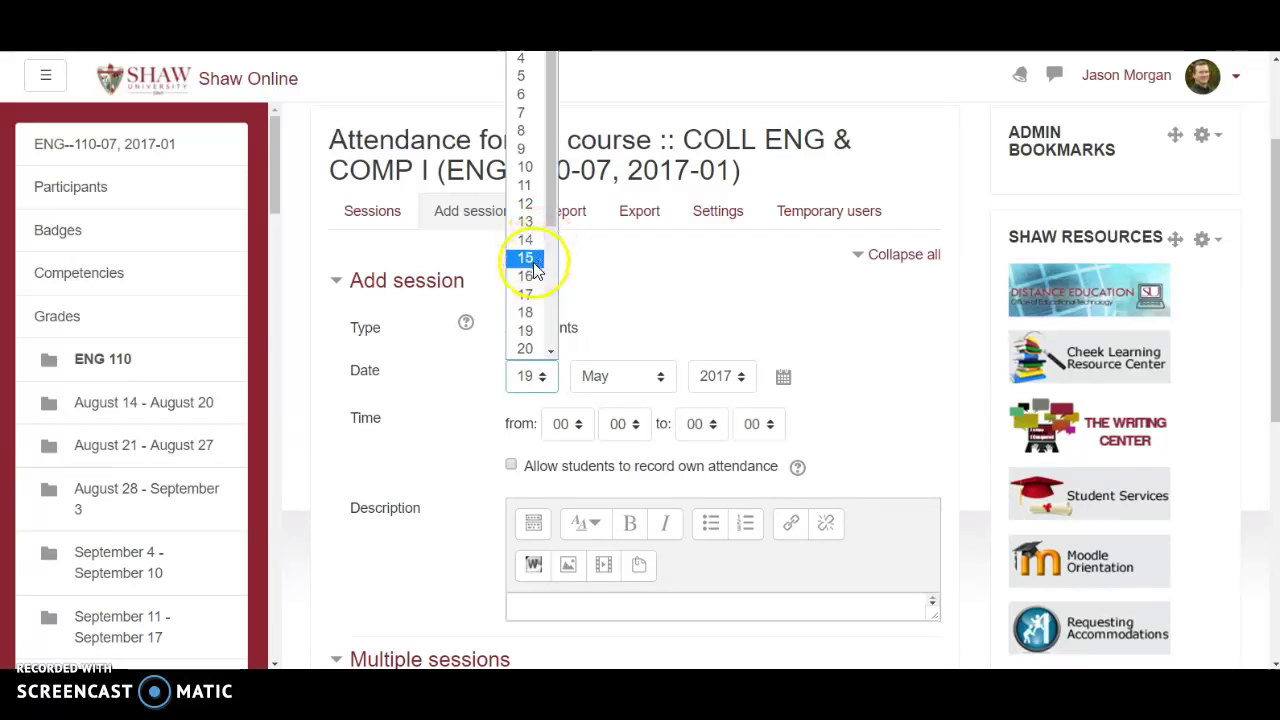
pyautogui.click(533, 260)
pyautogui.click(531, 376)
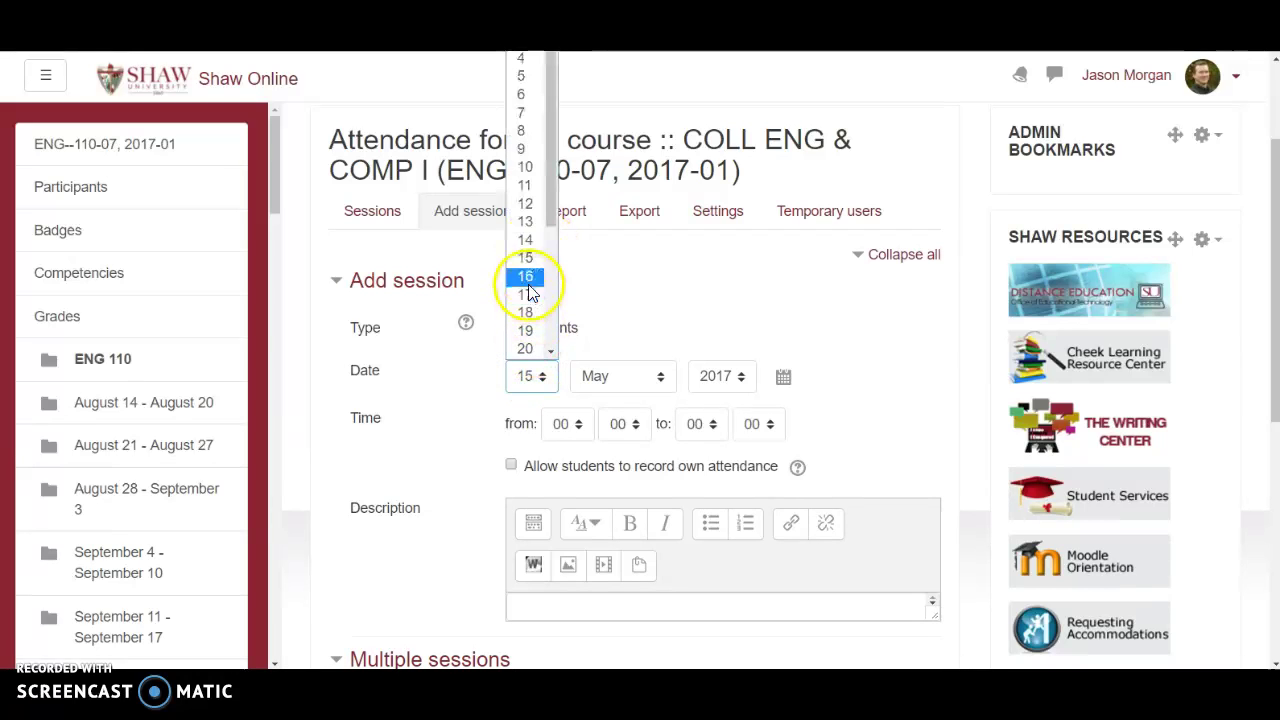
pyautogui.click(528, 280)
pyautogui.click(590, 376)
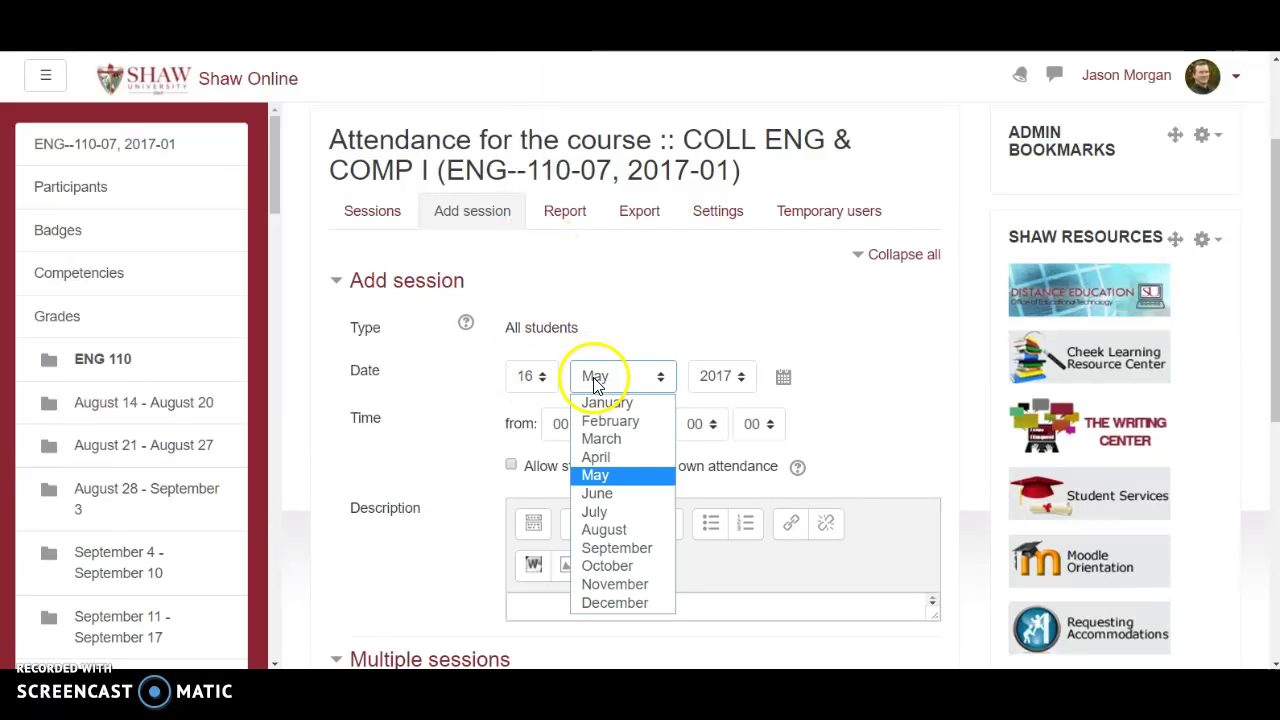
pyautogui.click(613, 528)
# Set the session time to run from 10:00 to 10:50
pyautogui.scroll(-1, 620, 340)
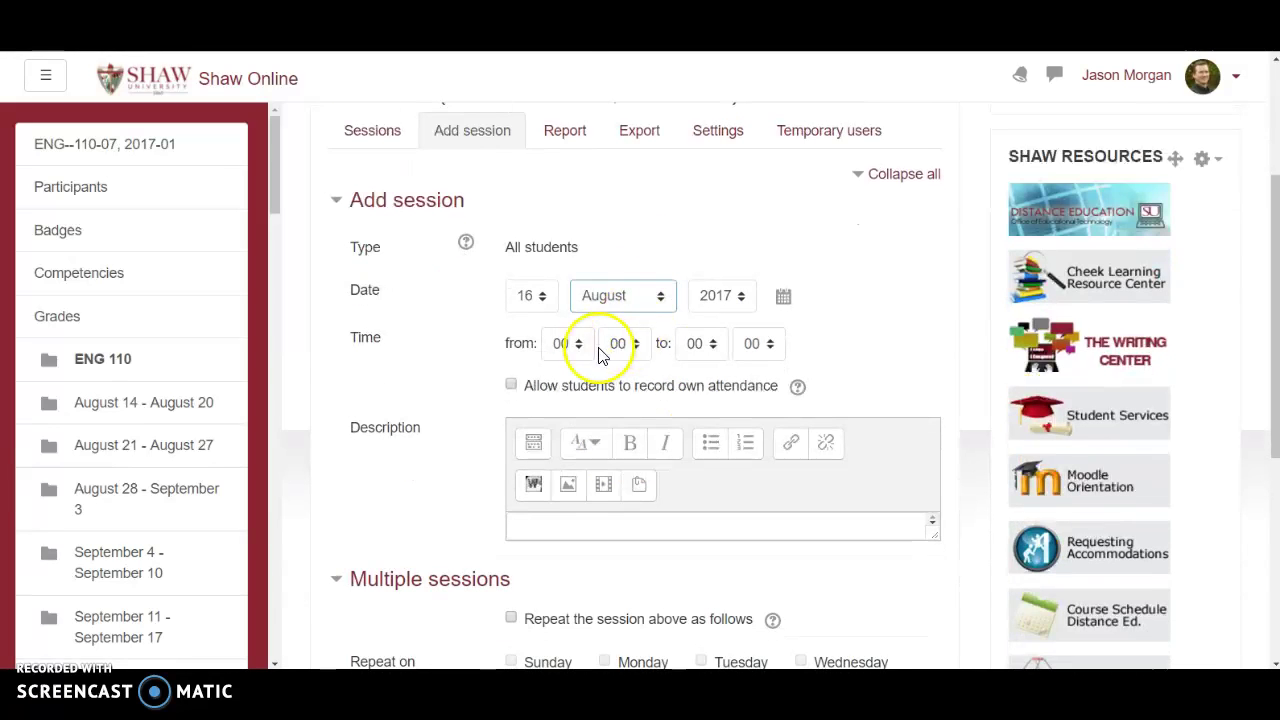
pyautogui.click(570, 355)
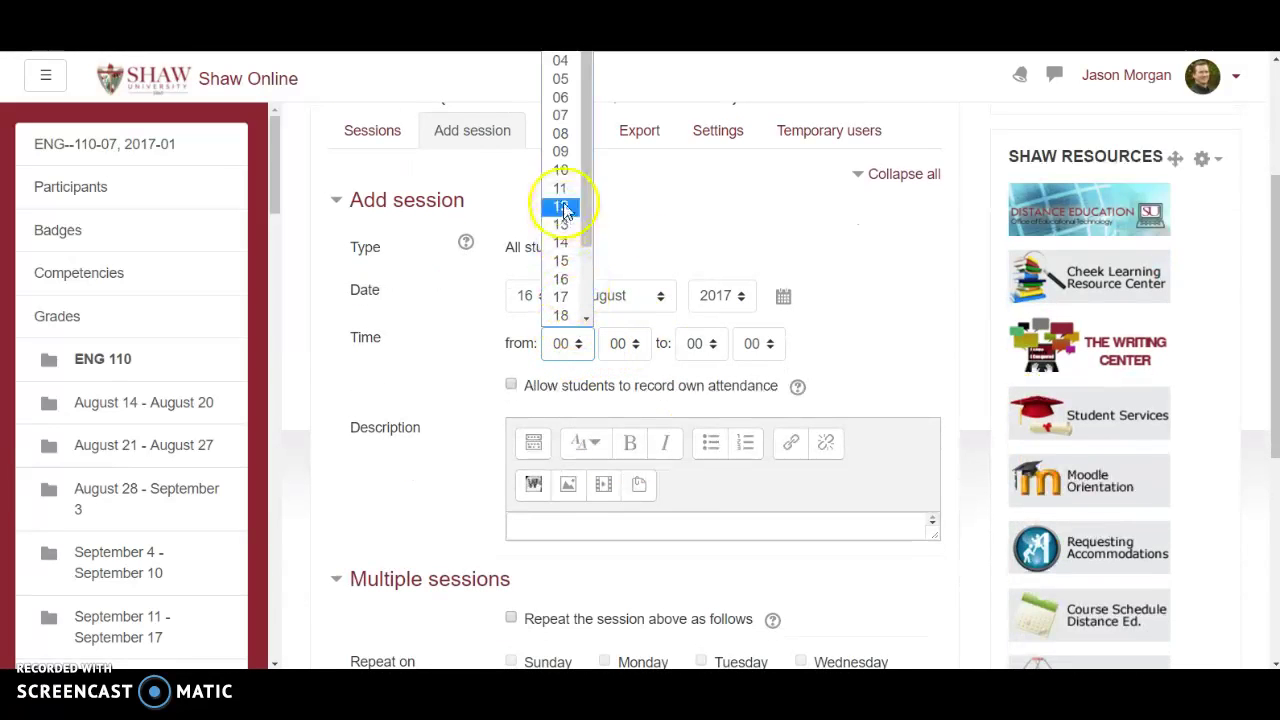
pyautogui.click(562, 171)
pyautogui.click(699, 345)
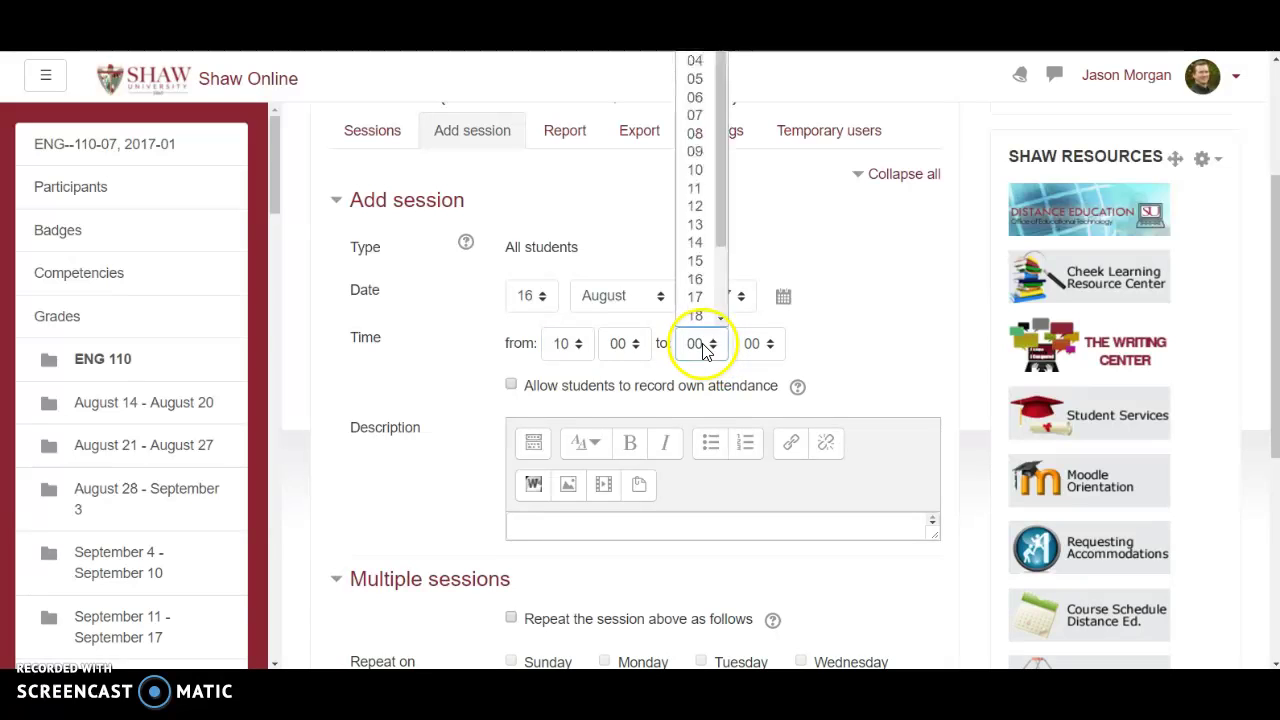
pyautogui.click(697, 170)
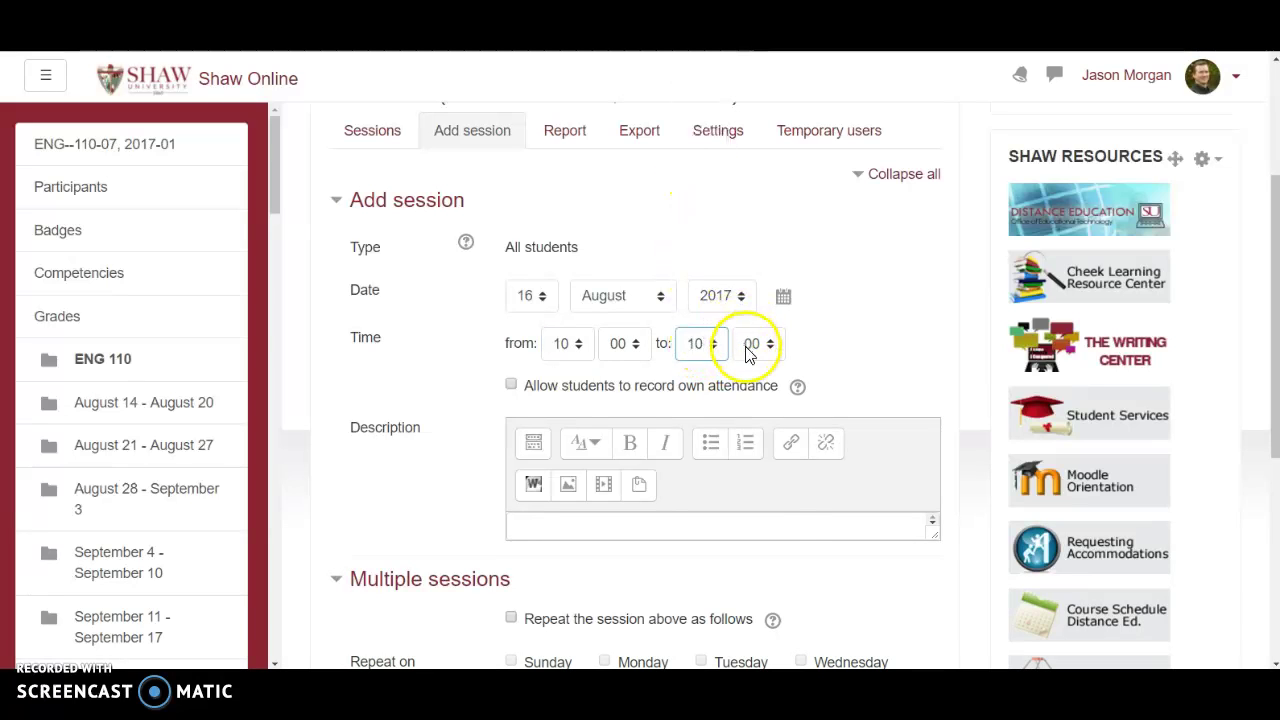
pyautogui.click(752, 344)
pyautogui.click(766, 551)
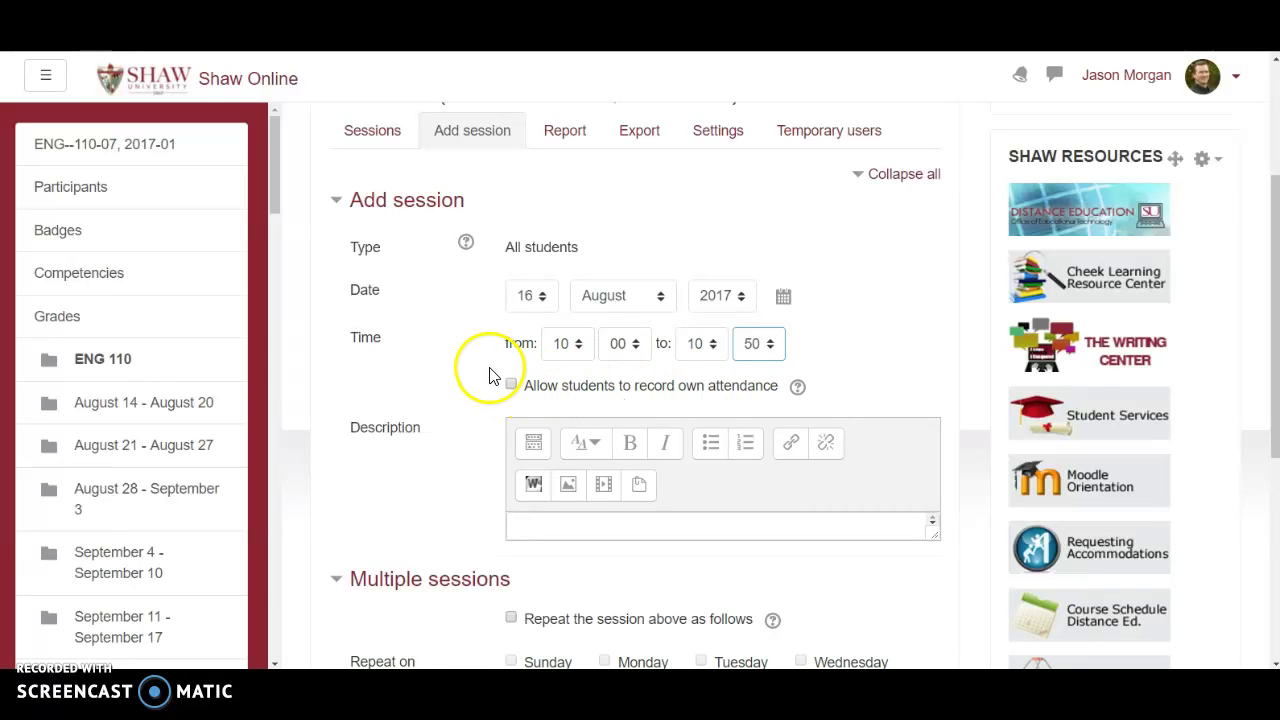
pyautogui.scroll(-2, 850, 315)
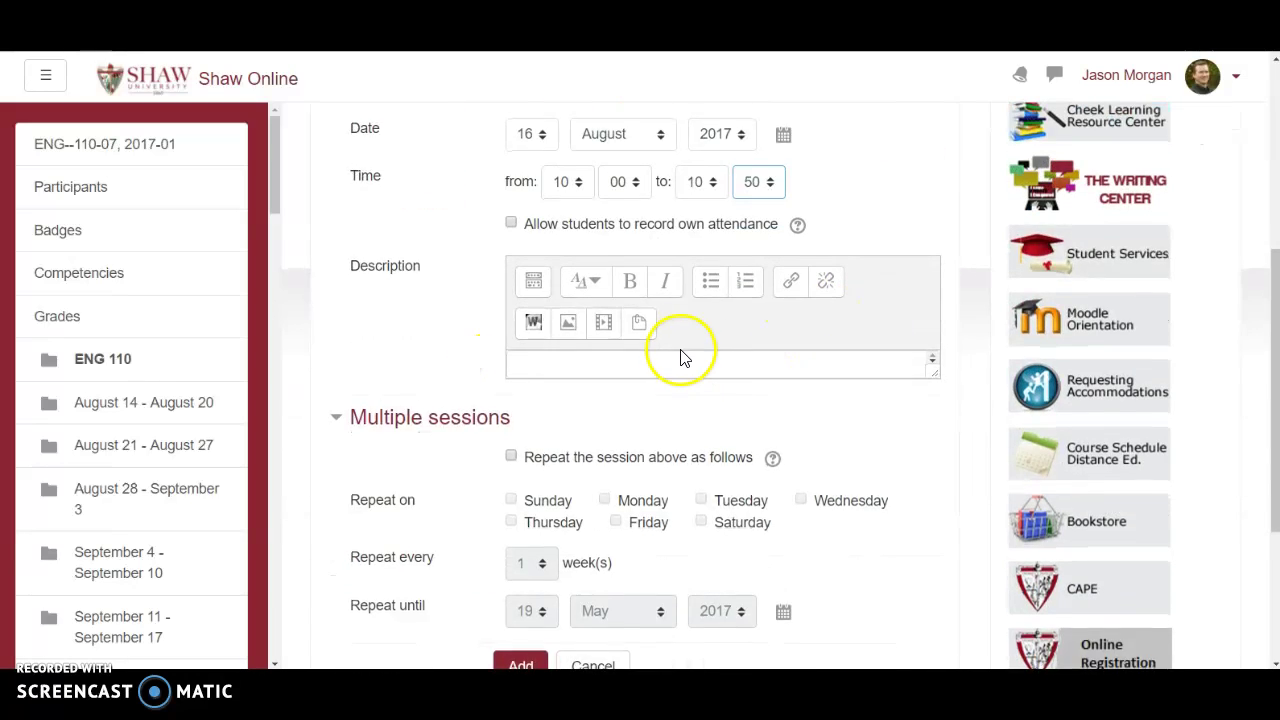
# Repeat the session weekly on Monday, Wednesday and Friday until 19 December 2017, and add it
pyautogui.scroll(-1, 630, 350)
pyautogui.scroll(-1, 606, 314)
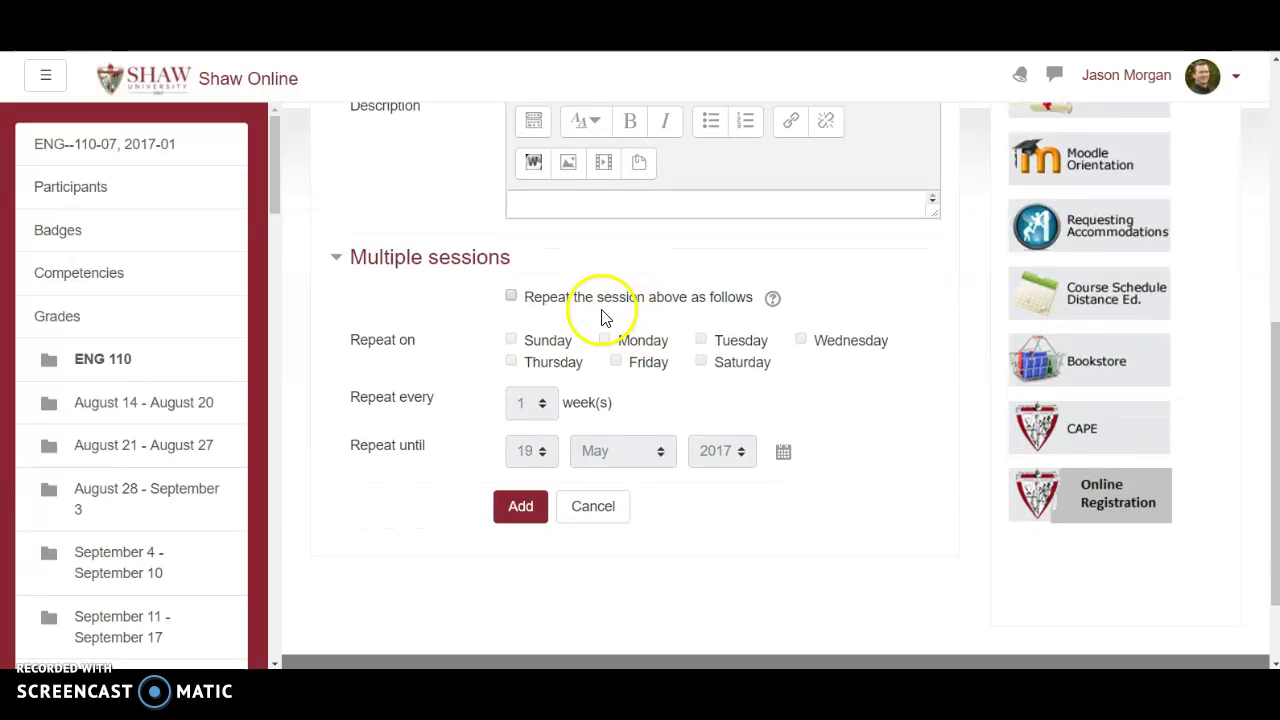
pyautogui.scroll(2, 655, 282)
pyautogui.scroll(-1, 657, 285)
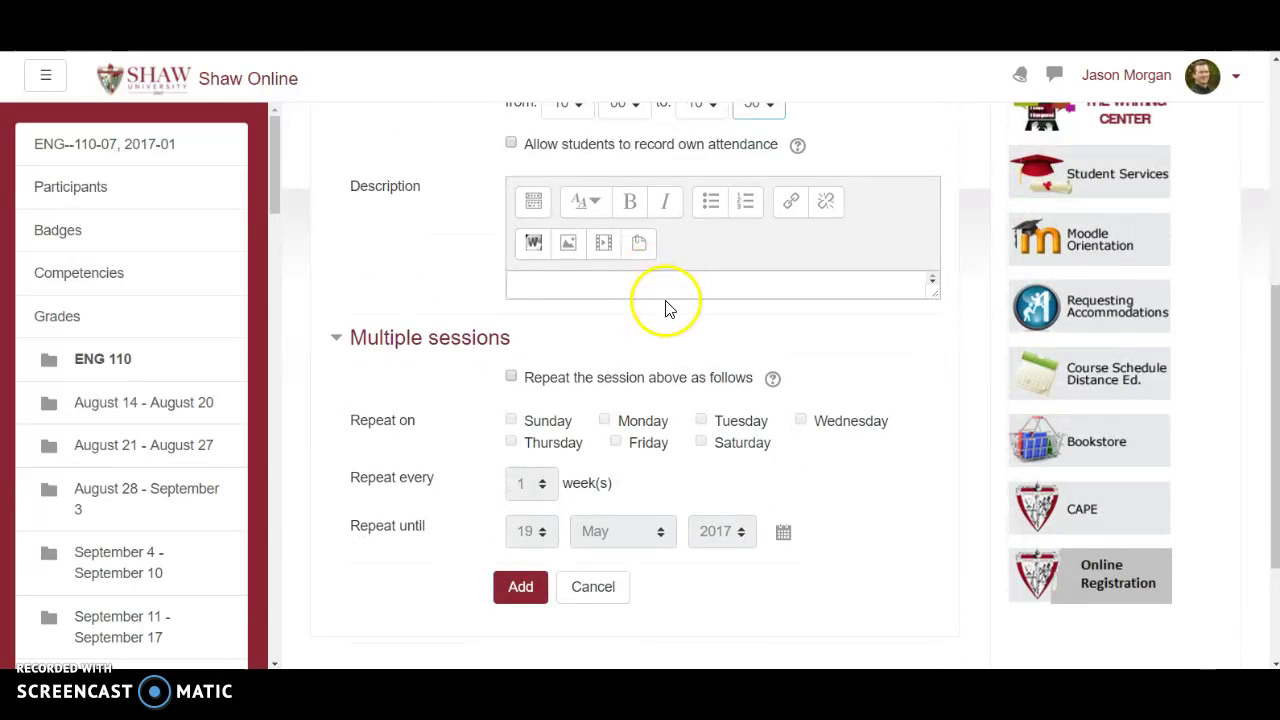
pyautogui.click(511, 378)
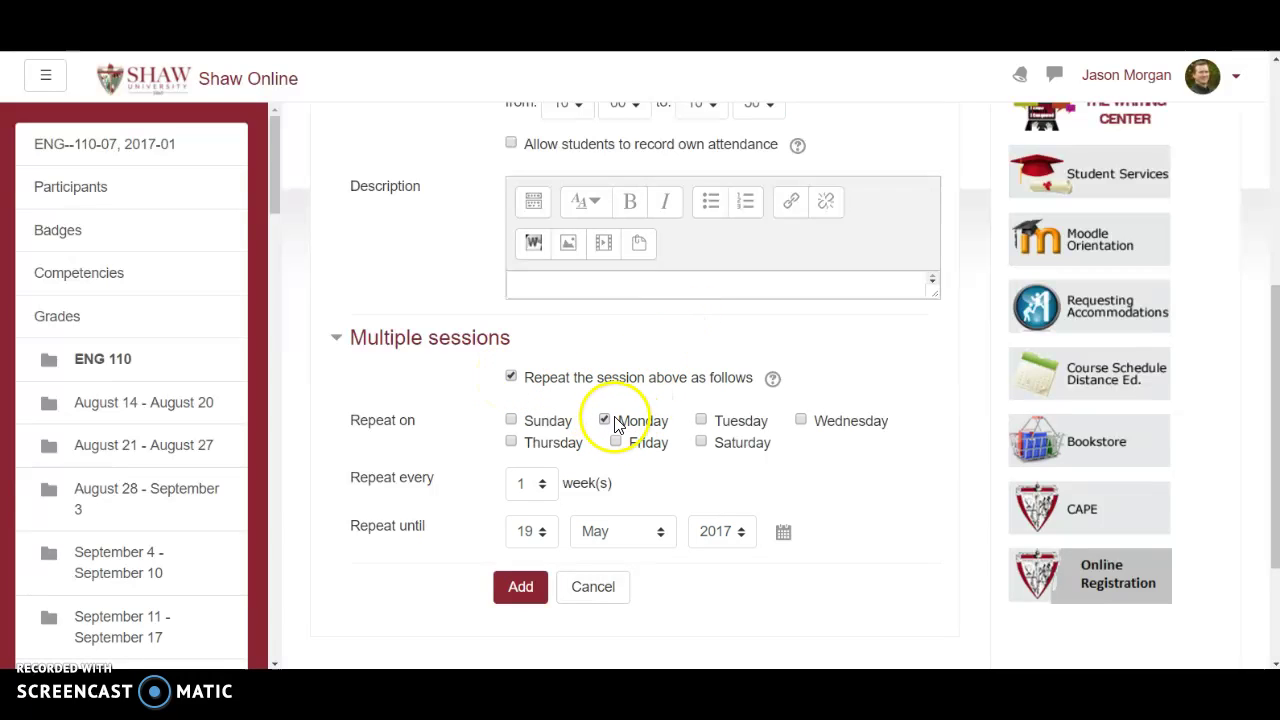
pyautogui.click(803, 420)
pyautogui.click(615, 442)
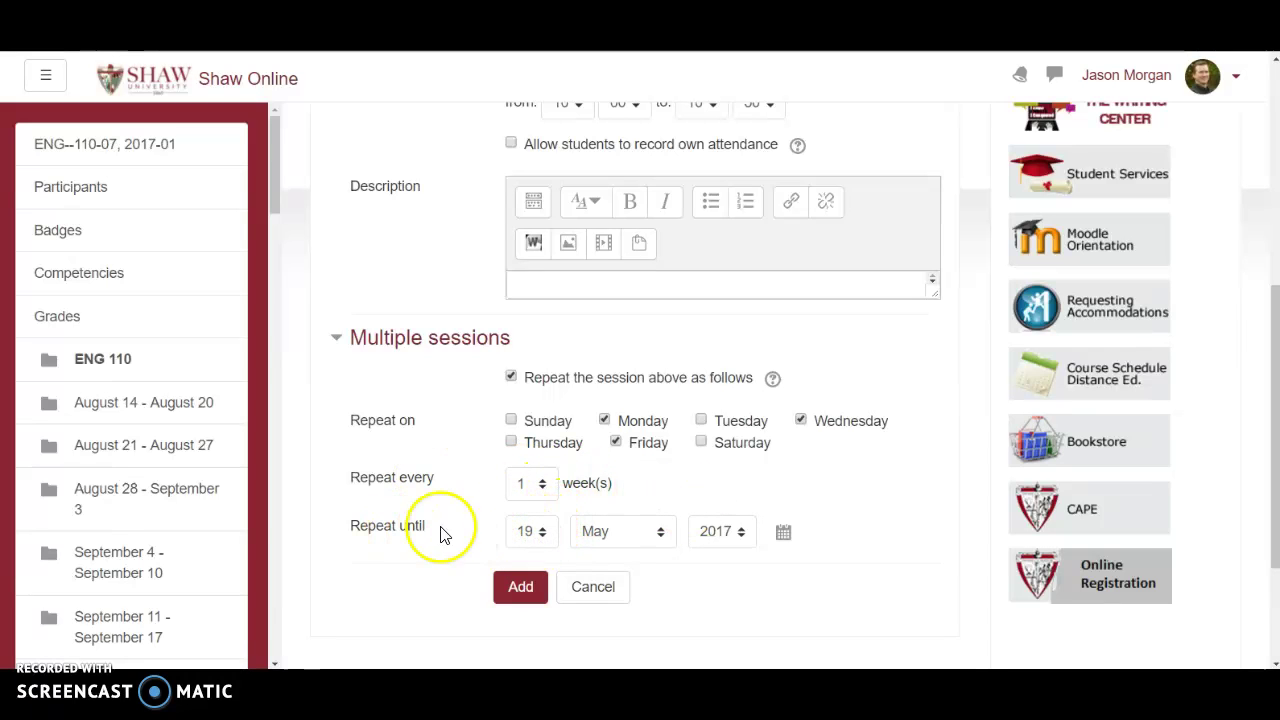
pyautogui.click(616, 537)
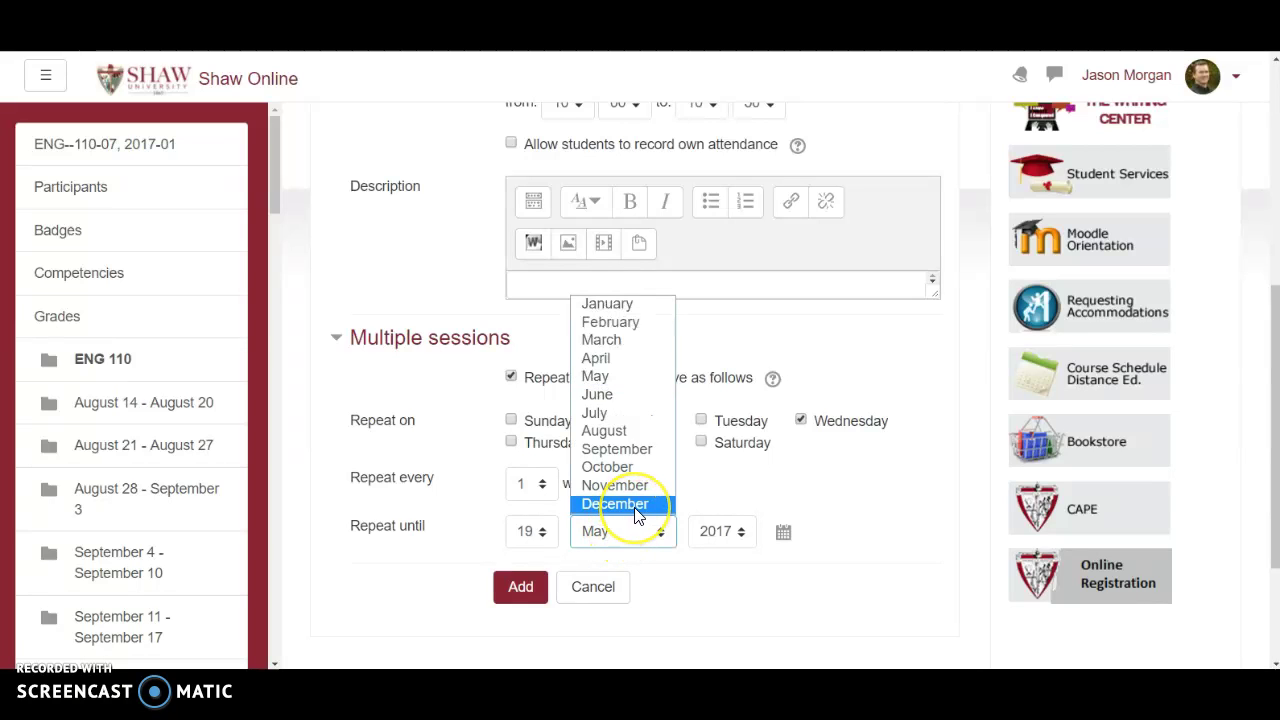
pyautogui.click(635, 510)
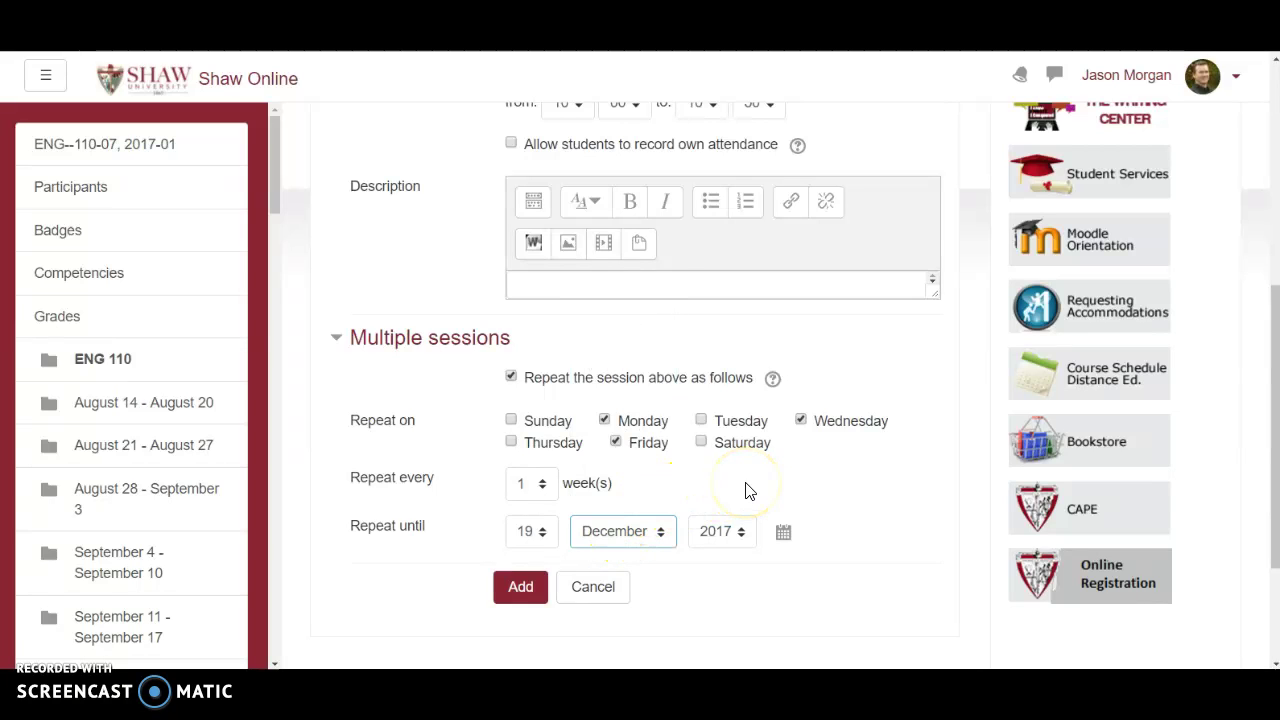
pyautogui.click(528, 487)
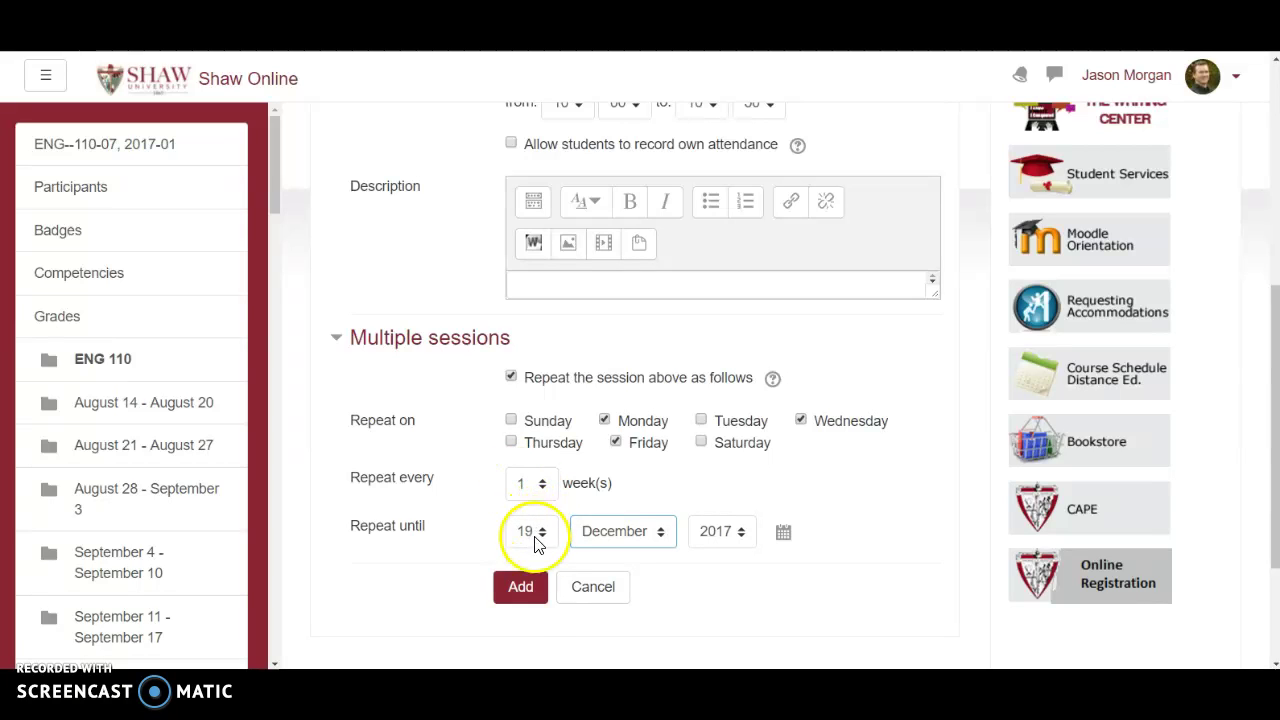
pyautogui.click(526, 590)
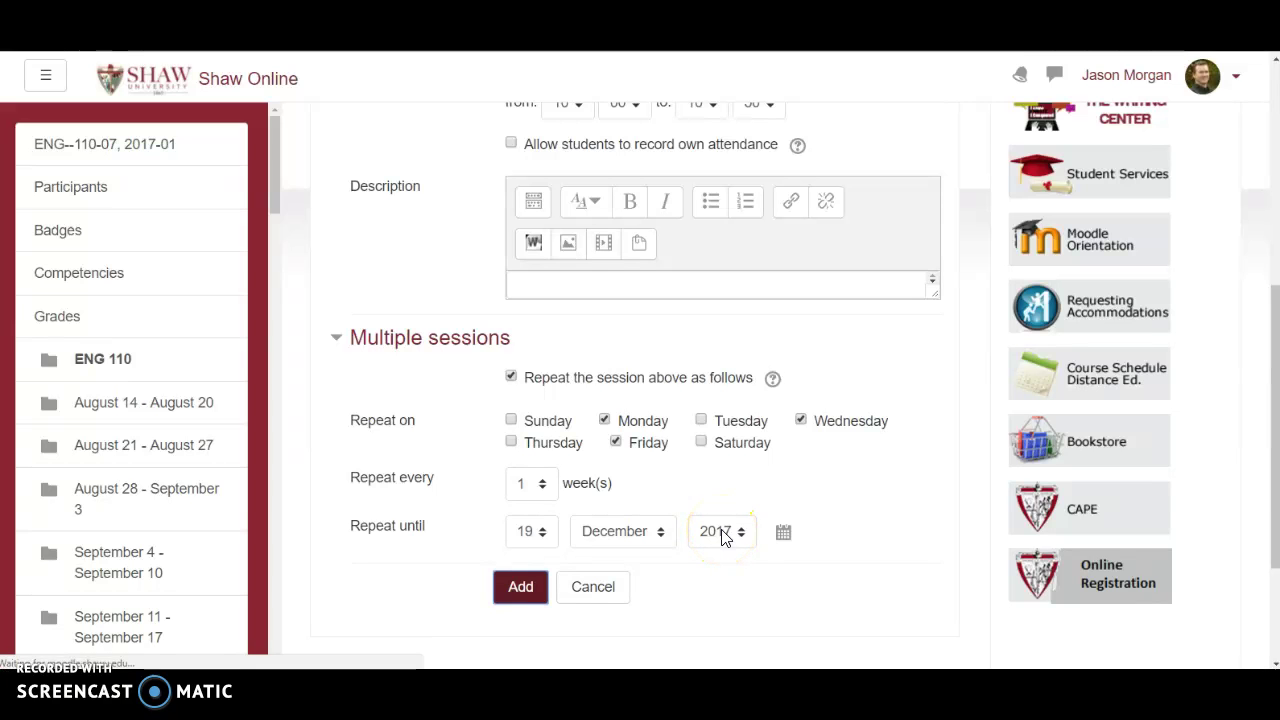
# Scroll through the 54 generated 10am–10:50am sessions starting 08/16/17
pyautogui.scroll(-2, 771, 449)
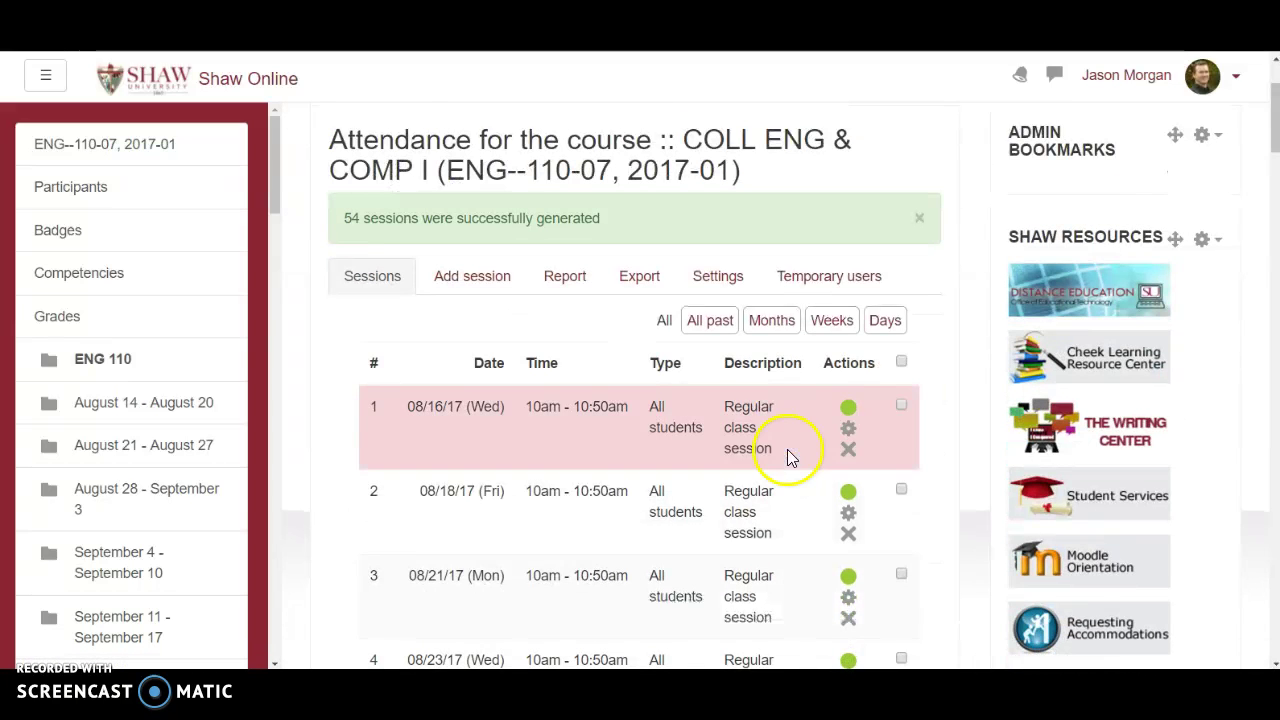
pyautogui.scroll(-3, 688, 491)
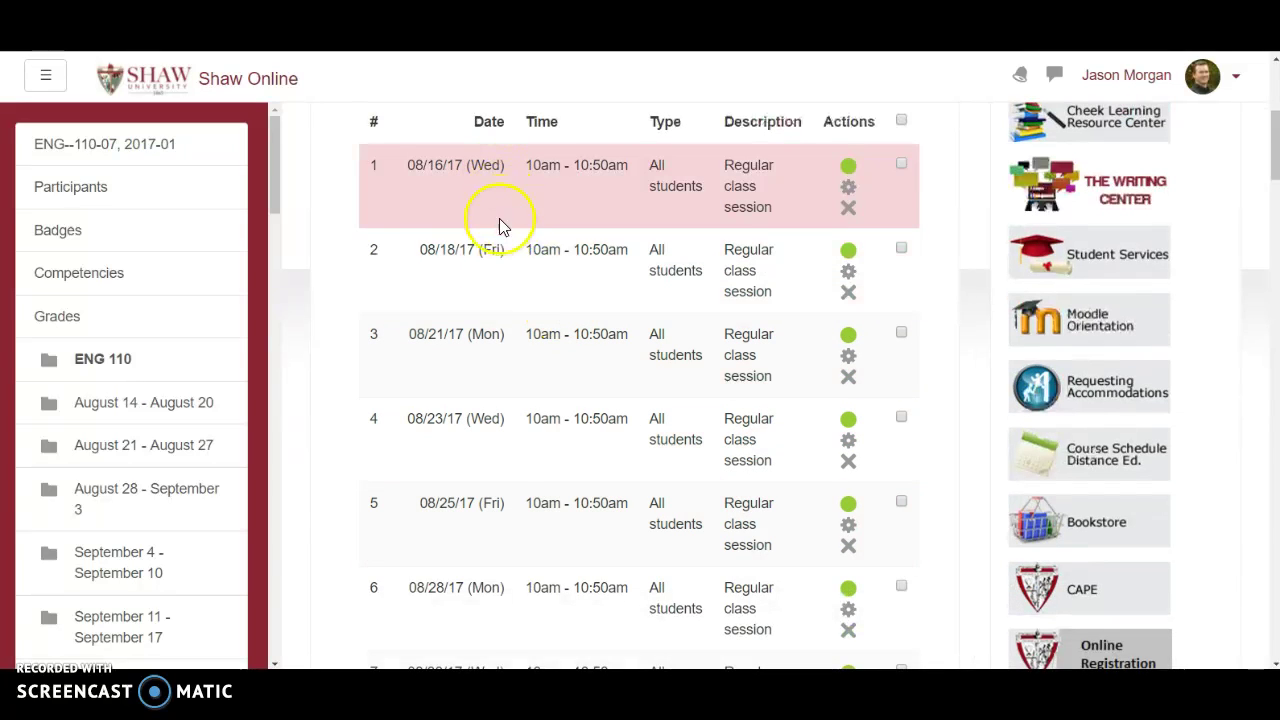
pyautogui.scroll(-5, 811, 310)
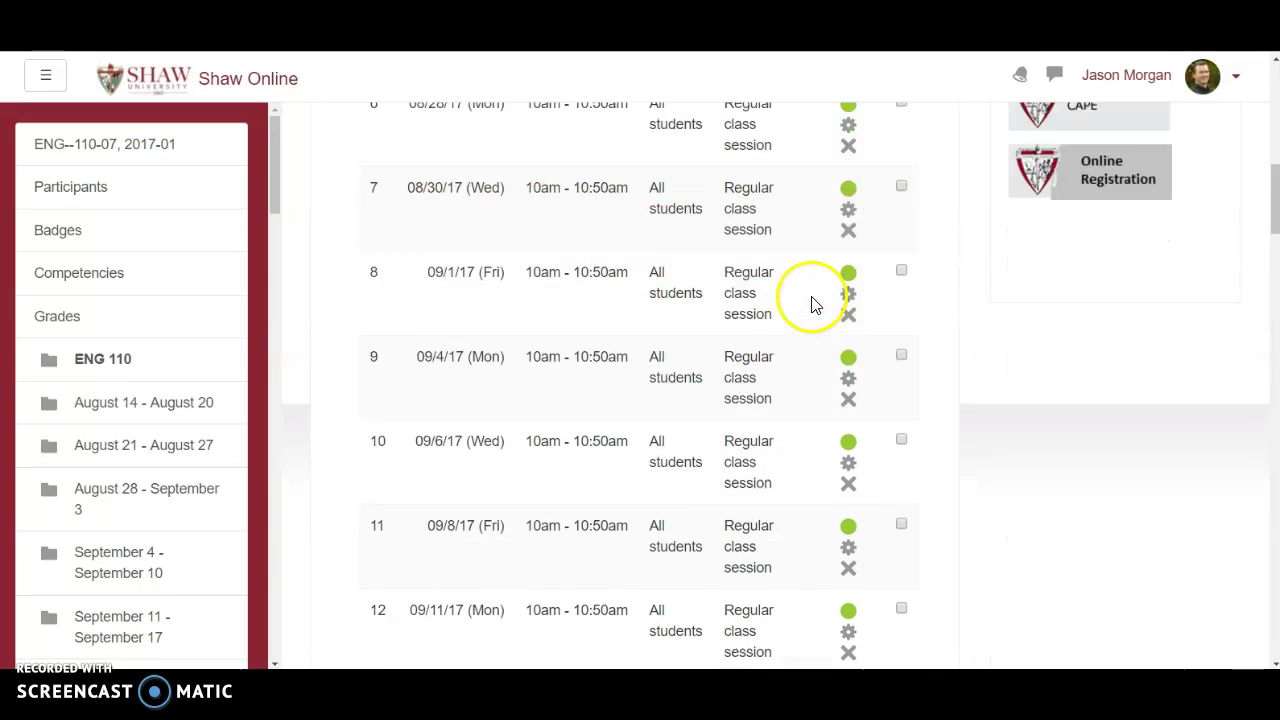
pyautogui.scroll(-3, 811, 305)
pyautogui.scroll(-4, 672, 280)
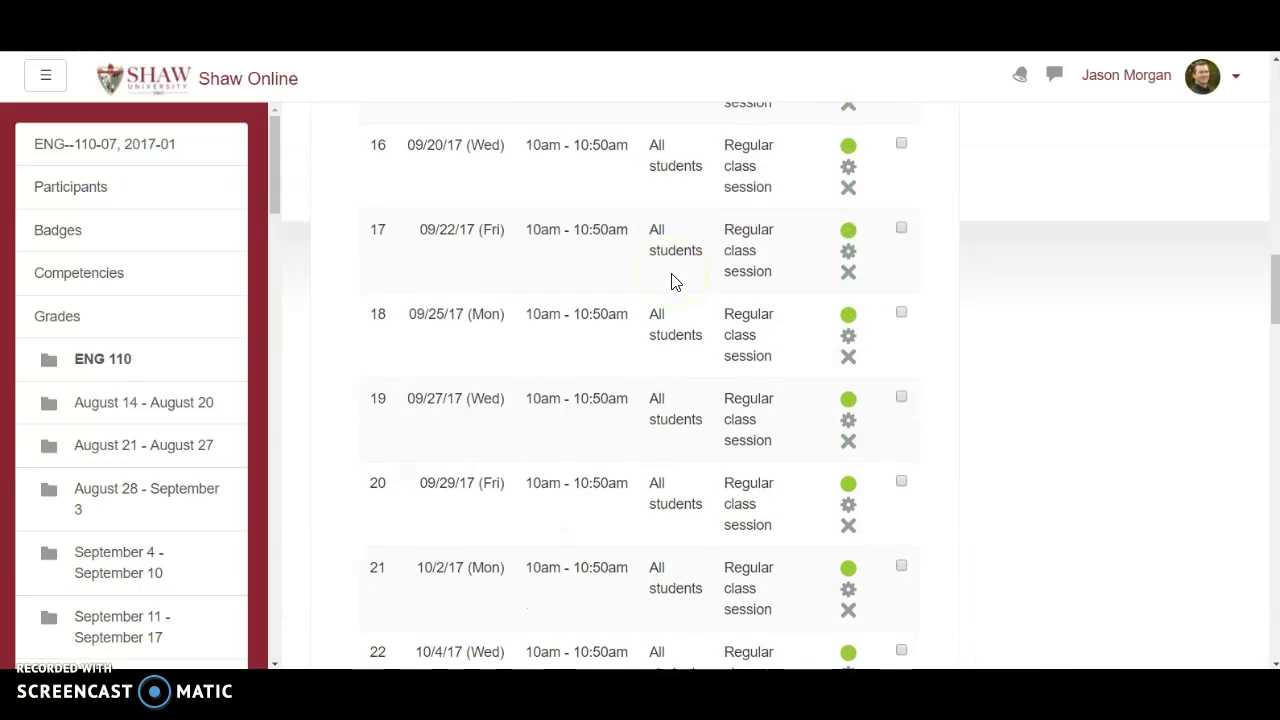
pyautogui.scroll(-9, 672, 278)
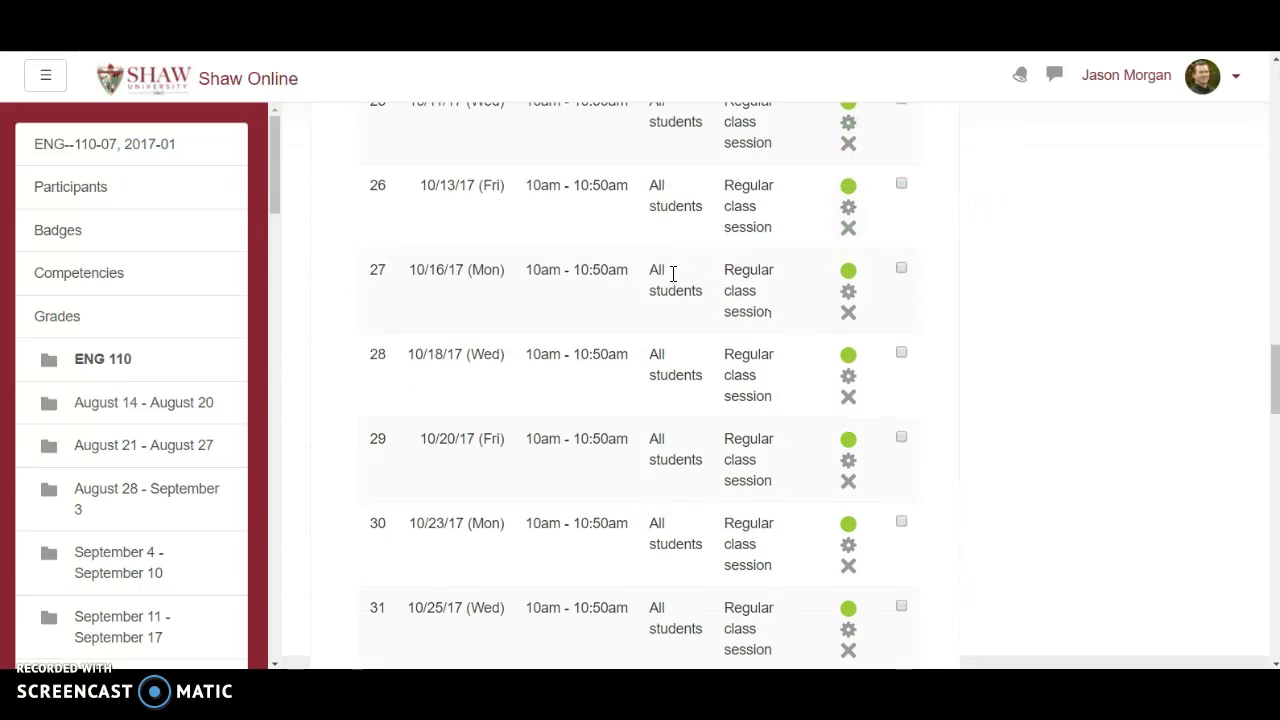
pyautogui.click(637, 305)
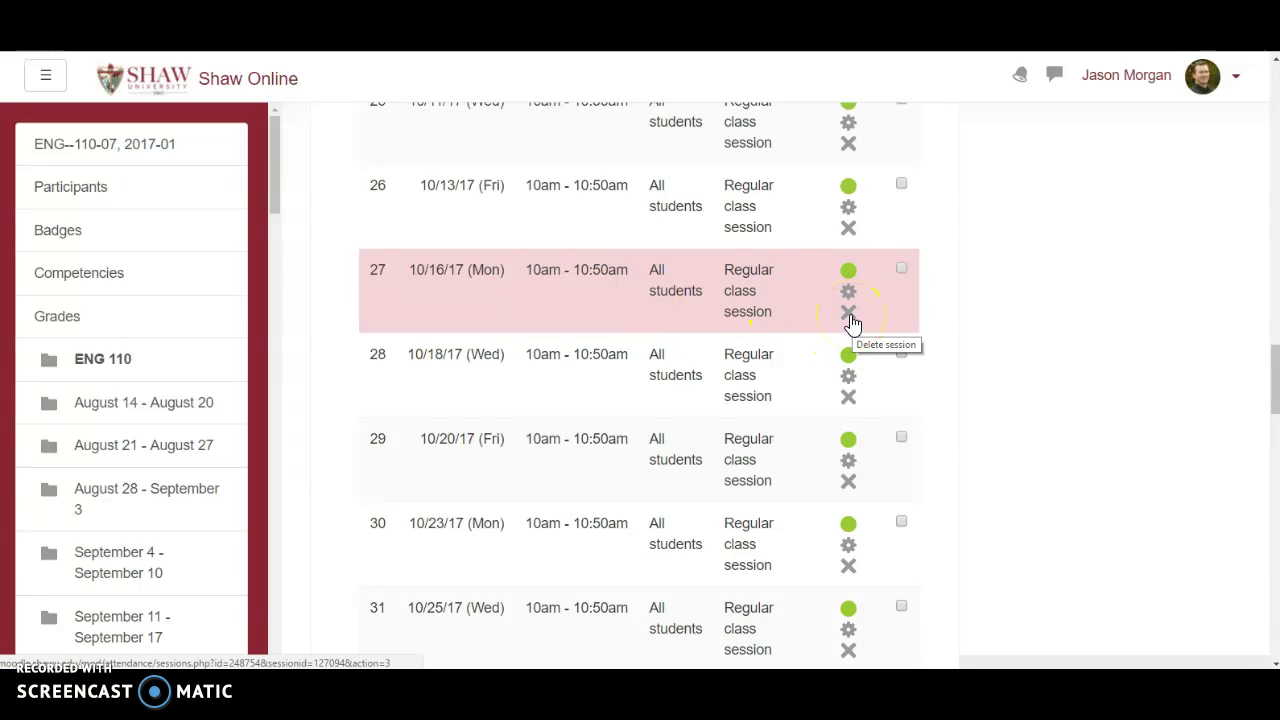
pyautogui.click(414, 255)
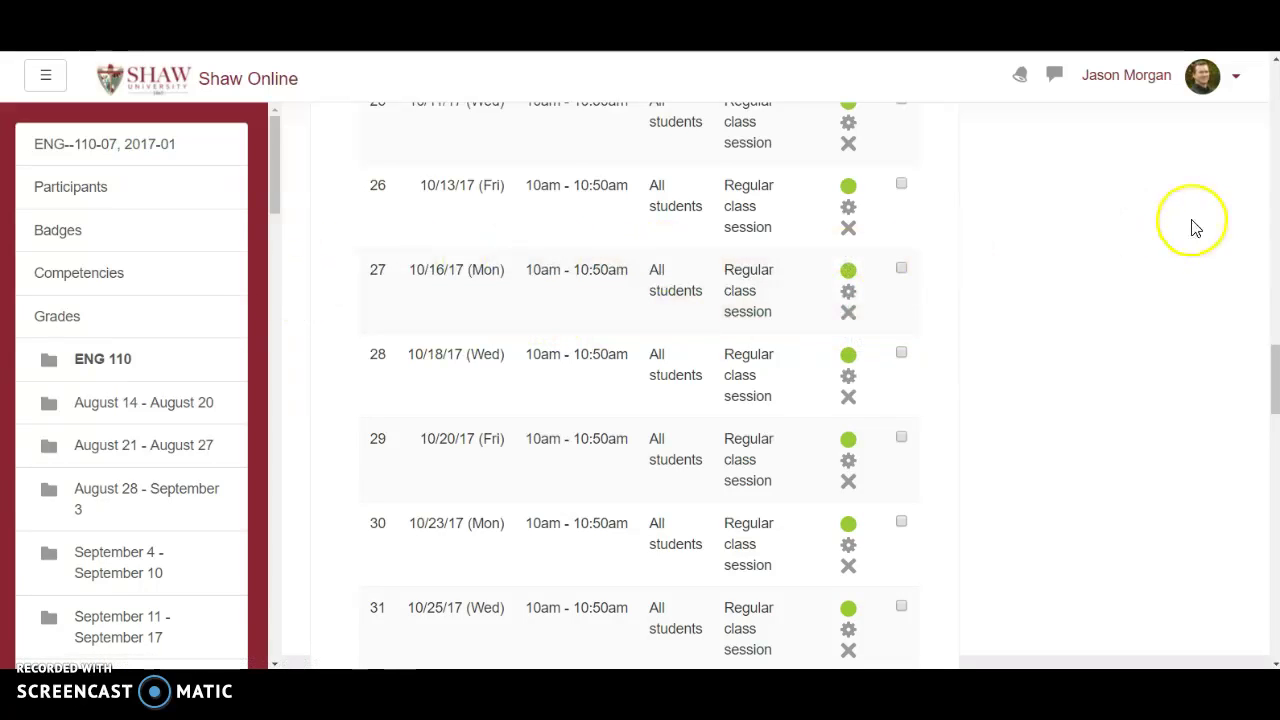
# Tick the 10/16, 10/18, 10/20 and 11/29/17 sessions for deletion
pyautogui.click(902, 268)
pyautogui.click(902, 351)
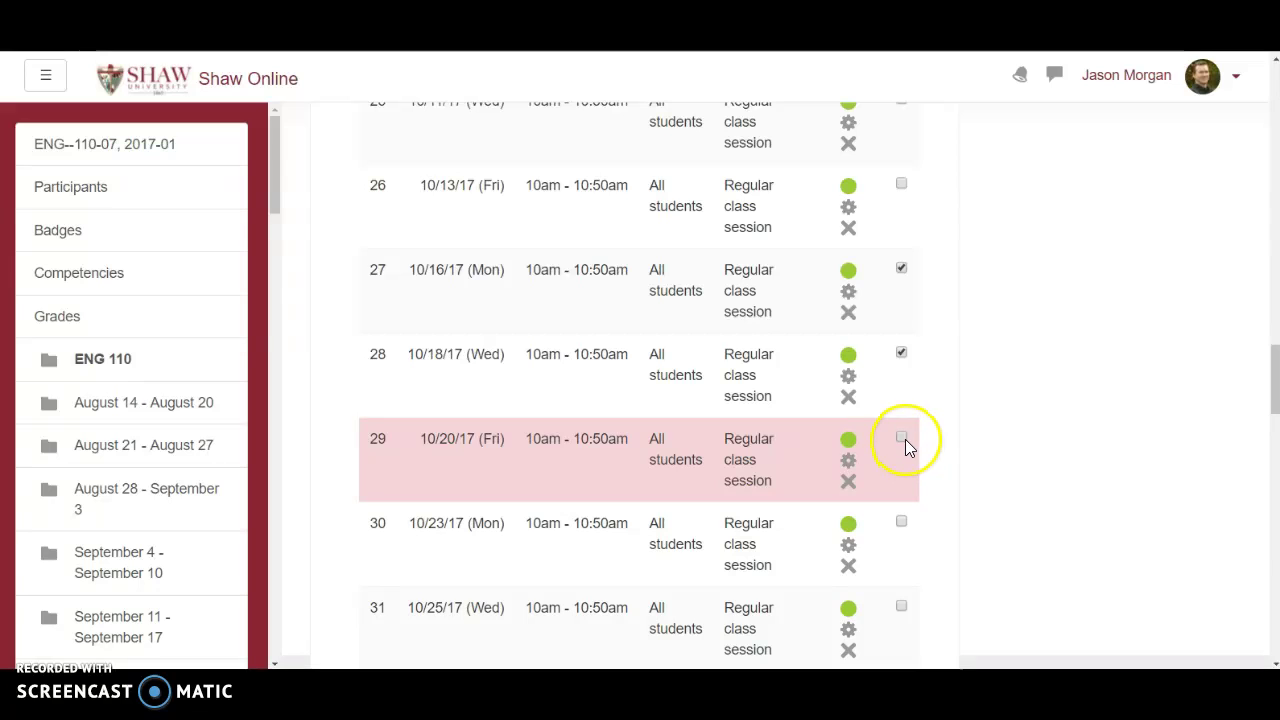
pyautogui.click(902, 438)
pyautogui.scroll(-7, 930, 355)
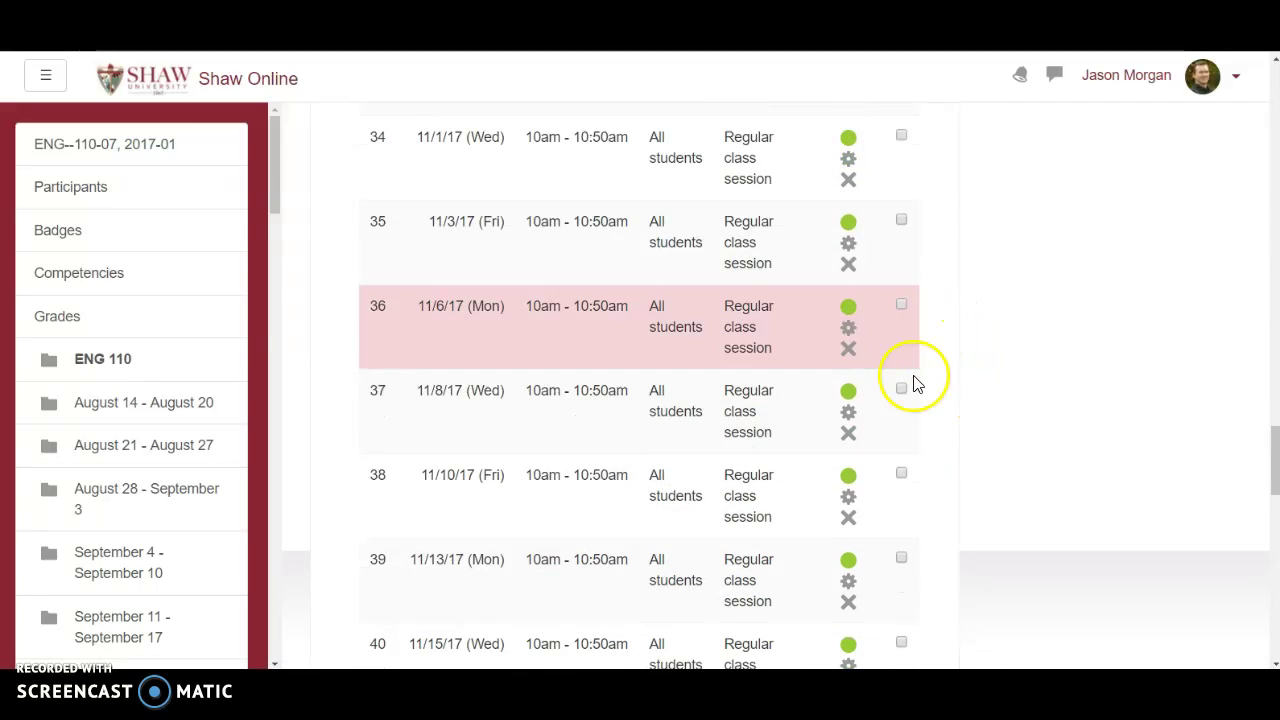
pyautogui.scroll(-7, 922, 461)
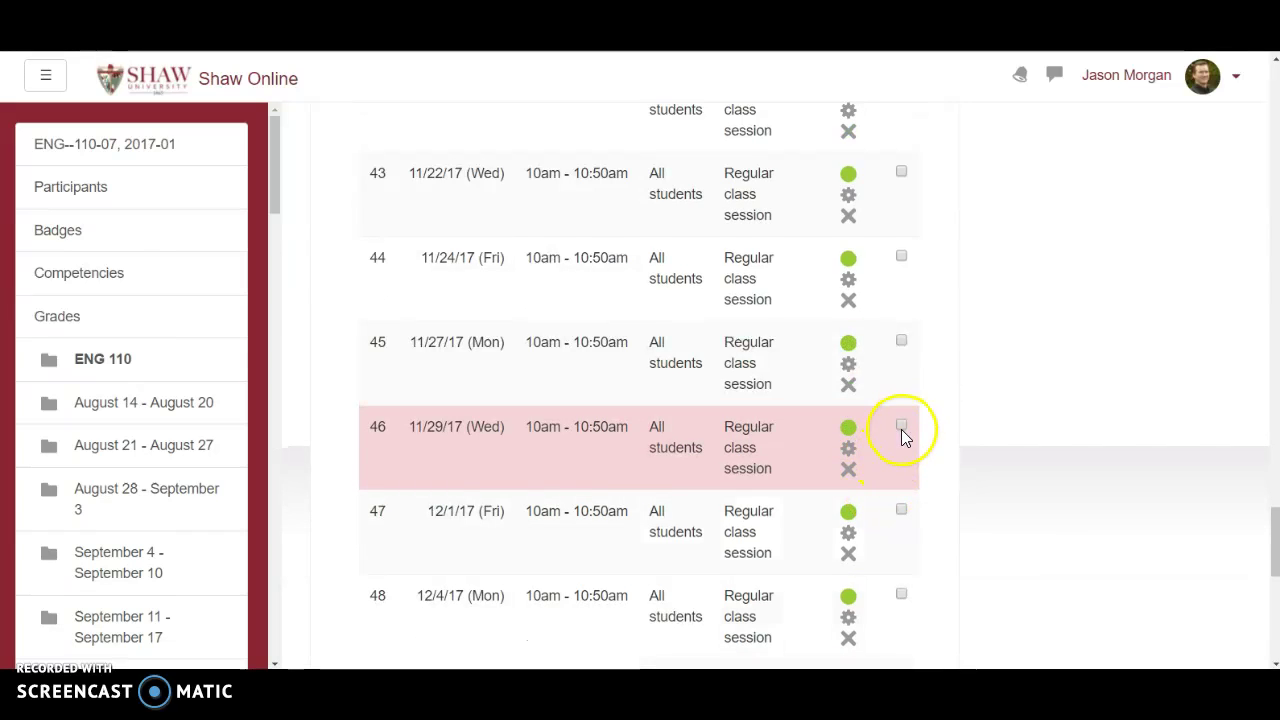
pyautogui.click(902, 430)
pyautogui.scroll(-6, 908, 374)
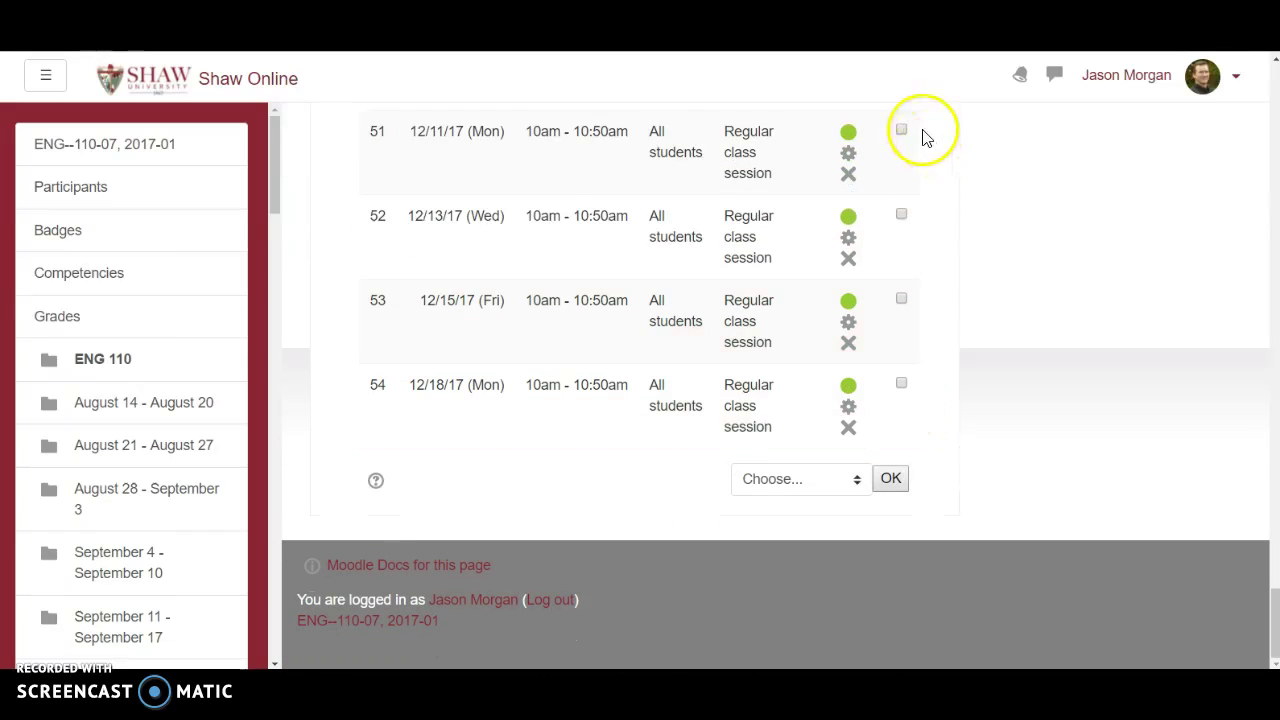
# Delete the four ticked sessions with the bulk Delete action and confirm
pyautogui.click(806, 482)
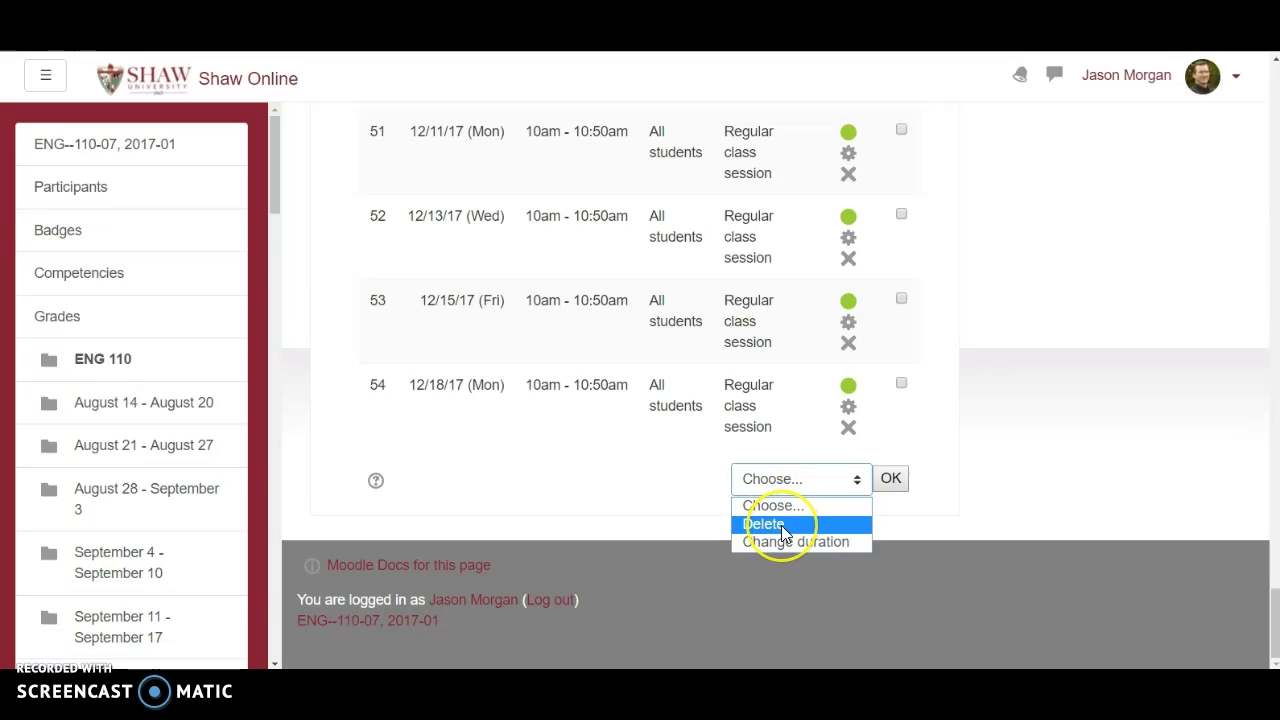
pyautogui.click(782, 527)
pyautogui.click(893, 479)
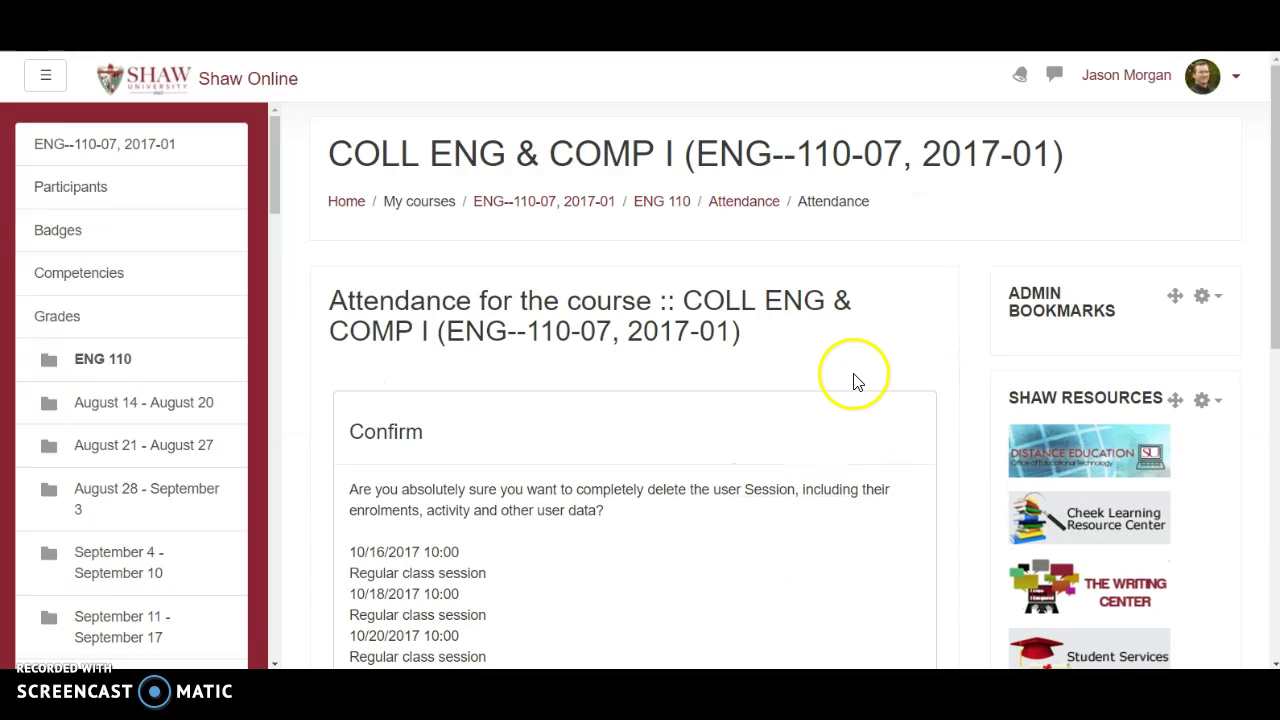
pyautogui.scroll(-5, 855, 380)
pyautogui.scroll(3, 477, 229)
pyautogui.click(772, 528)
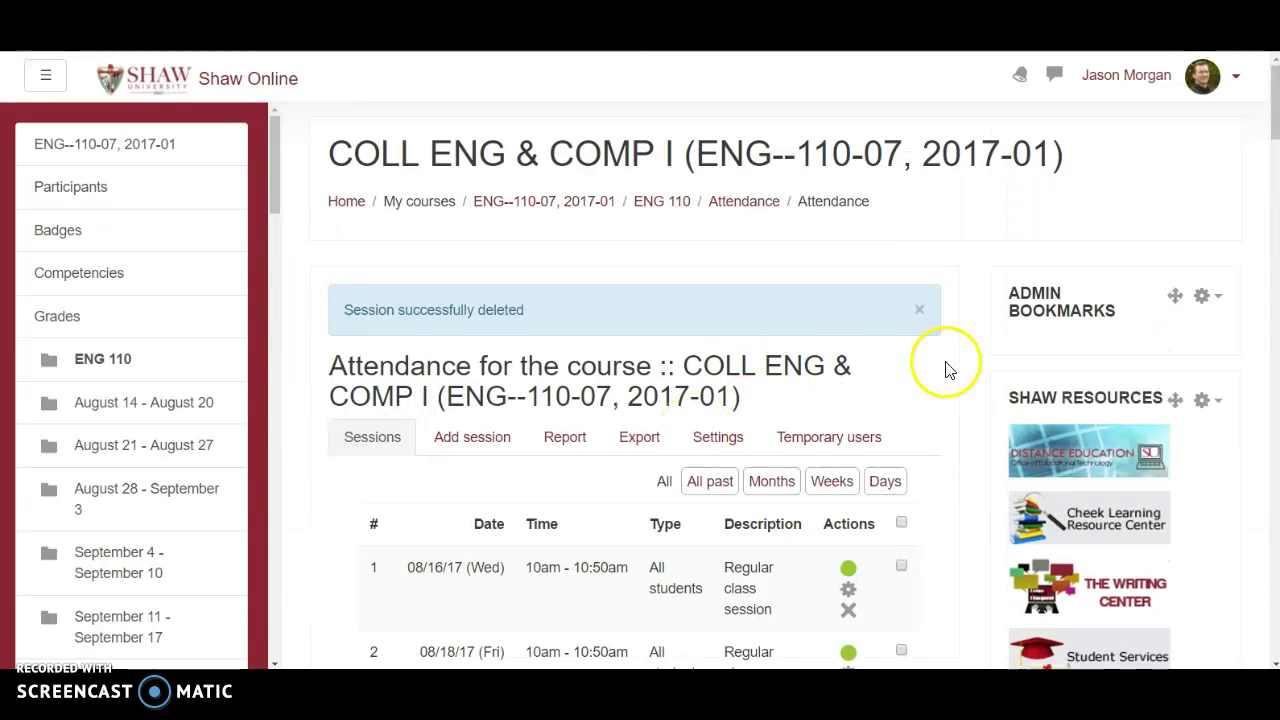
pyautogui.scroll(-4, 946, 366)
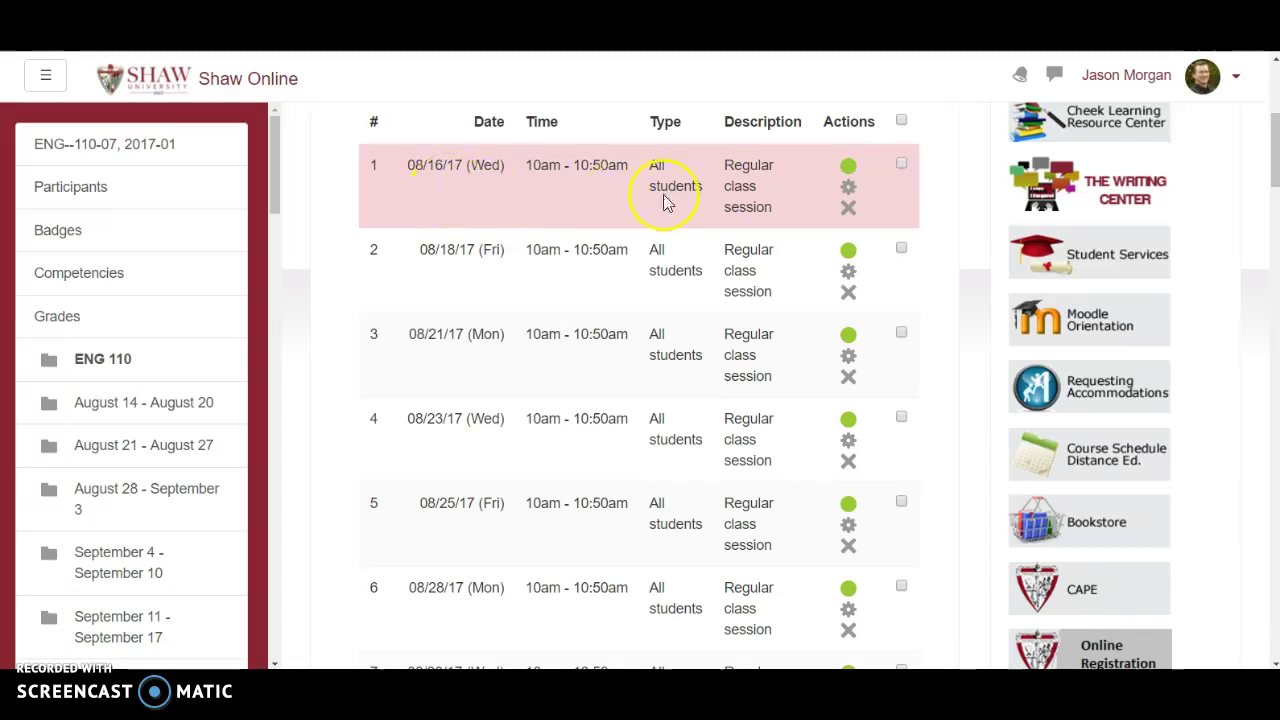
# Show sessions by week and advance to the 08/13 - 08/19 week
pyautogui.scroll(-5, 771, 286)
pyautogui.scroll(9, 790, 280)
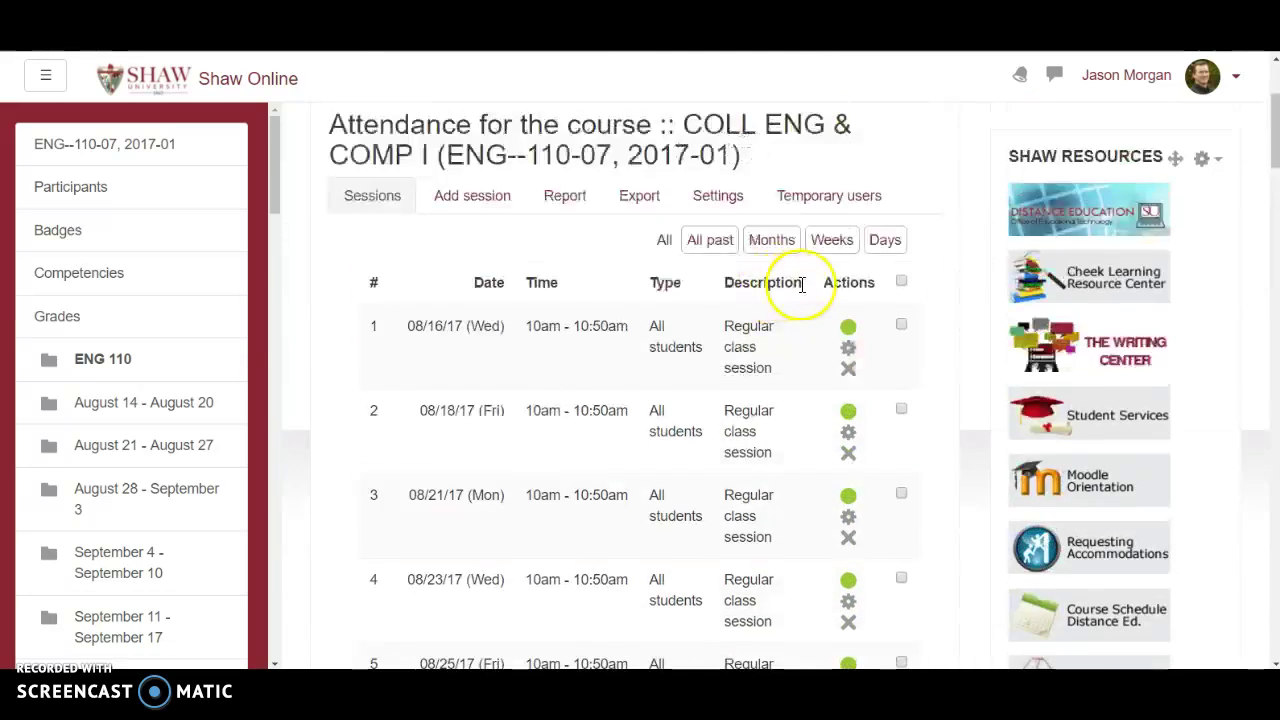
pyautogui.scroll(-2, 715, 463)
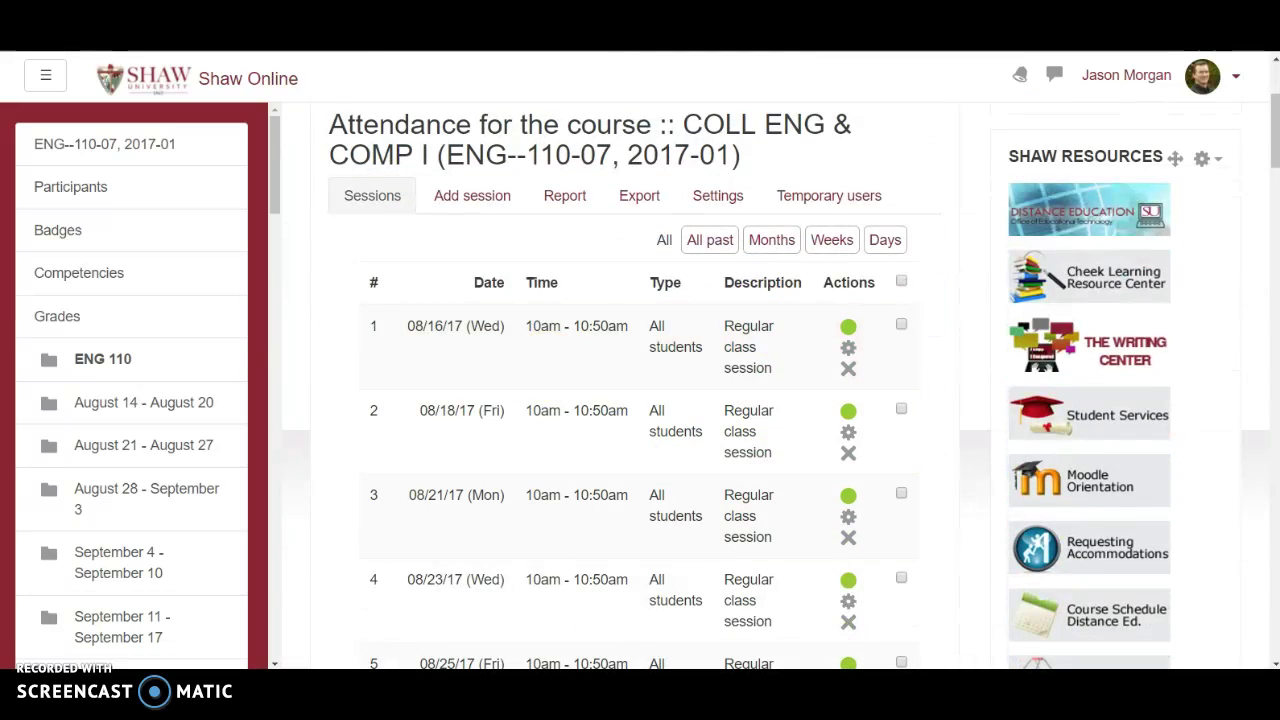
pyautogui.click(836, 248)
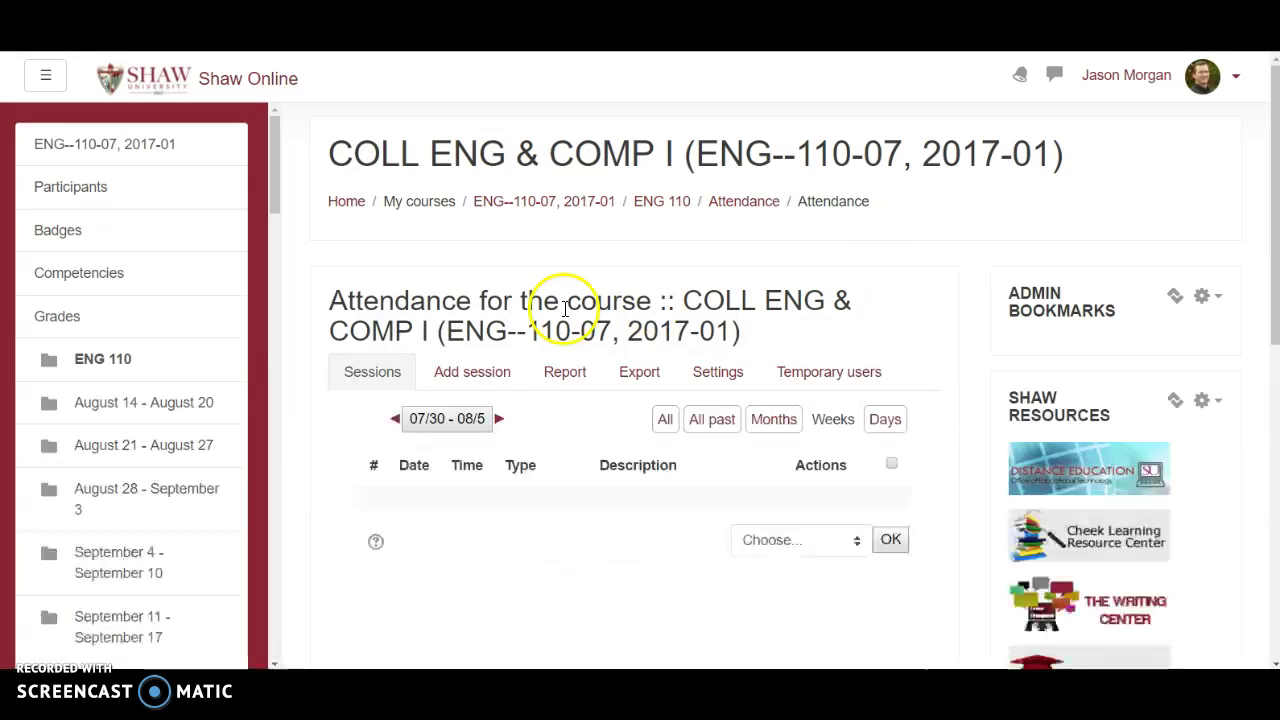
pyautogui.click(500, 421)
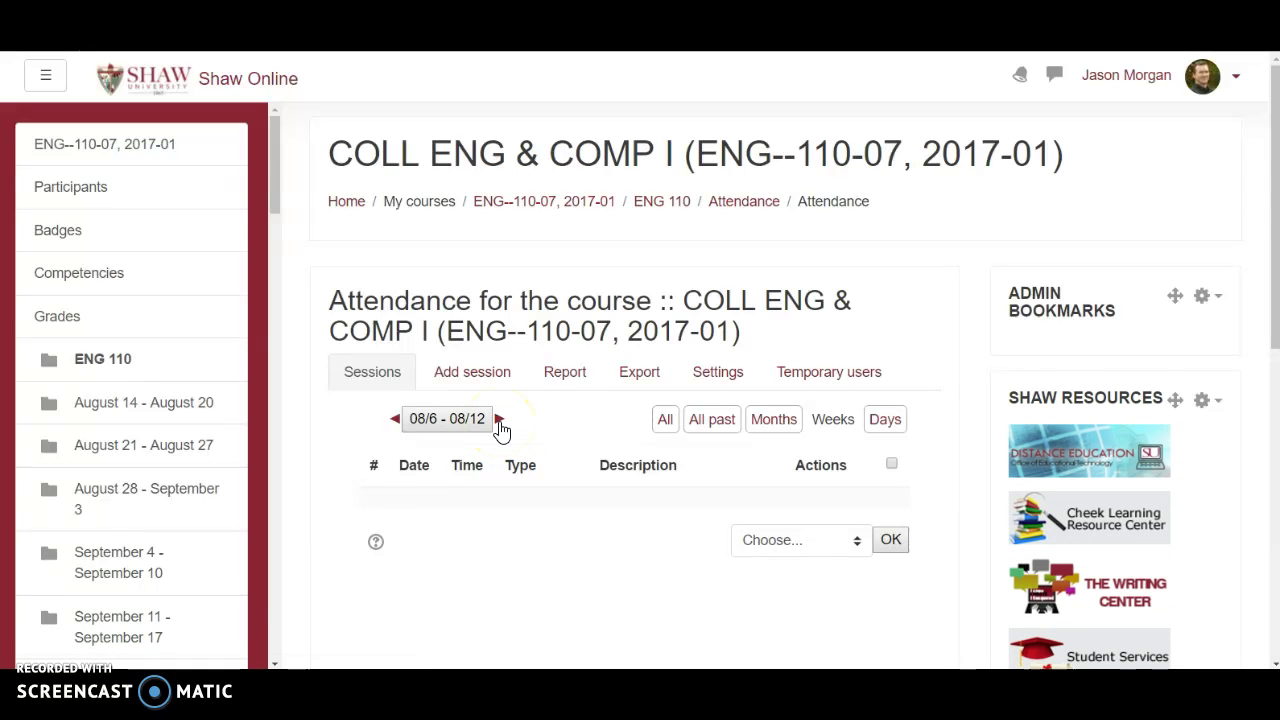
pyautogui.click(508, 421)
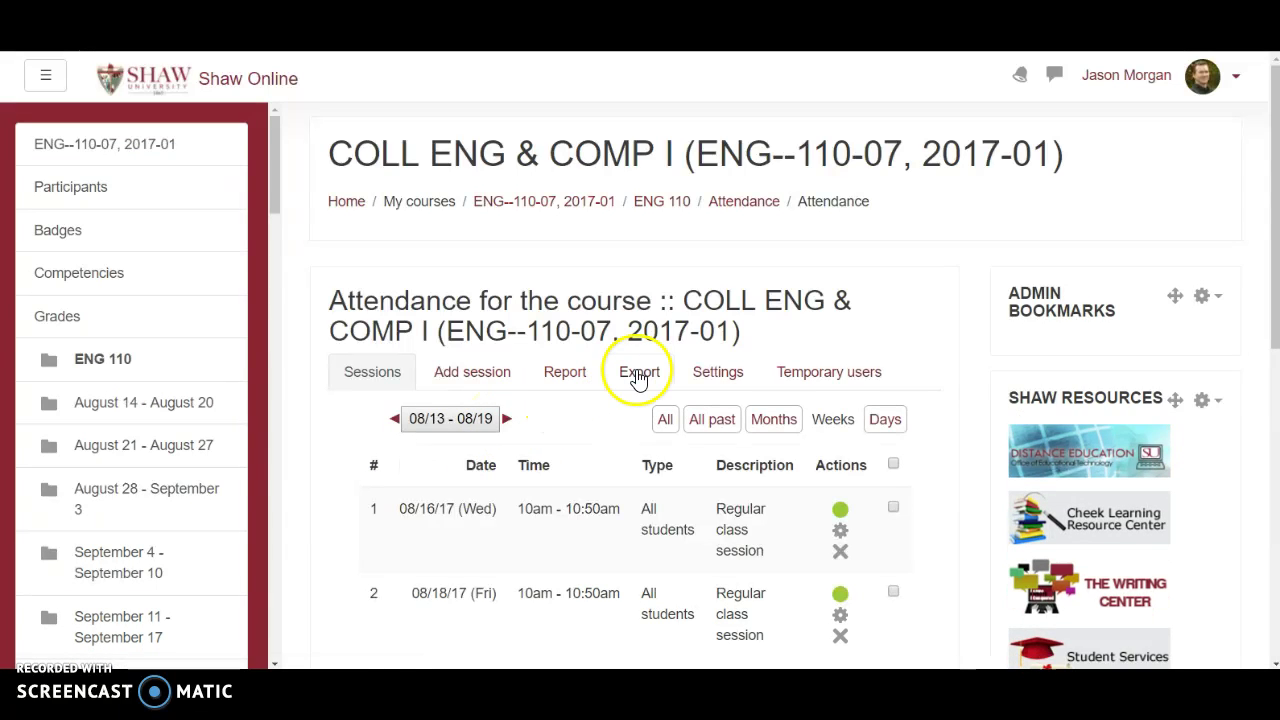
pyautogui.scroll(-2, 645, 370)
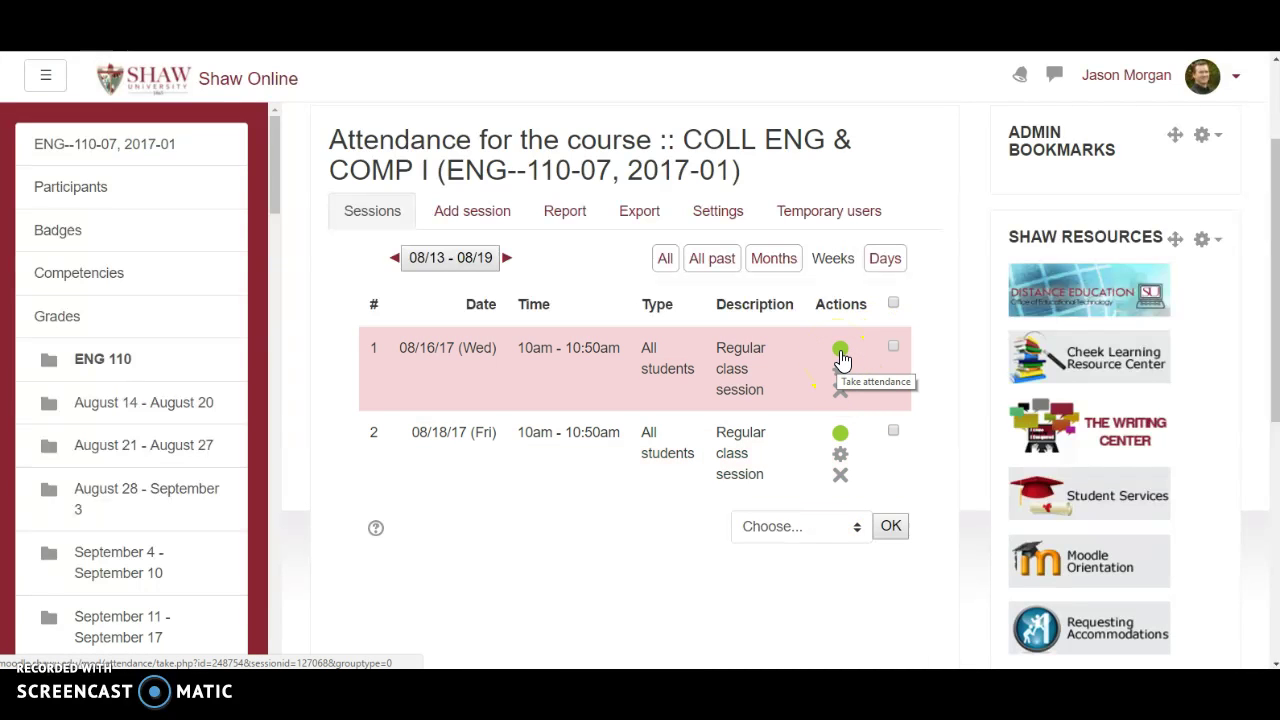
# Open take-attendance for the 08/16/2017 session and review its zero status totals
pyautogui.click(840, 352)
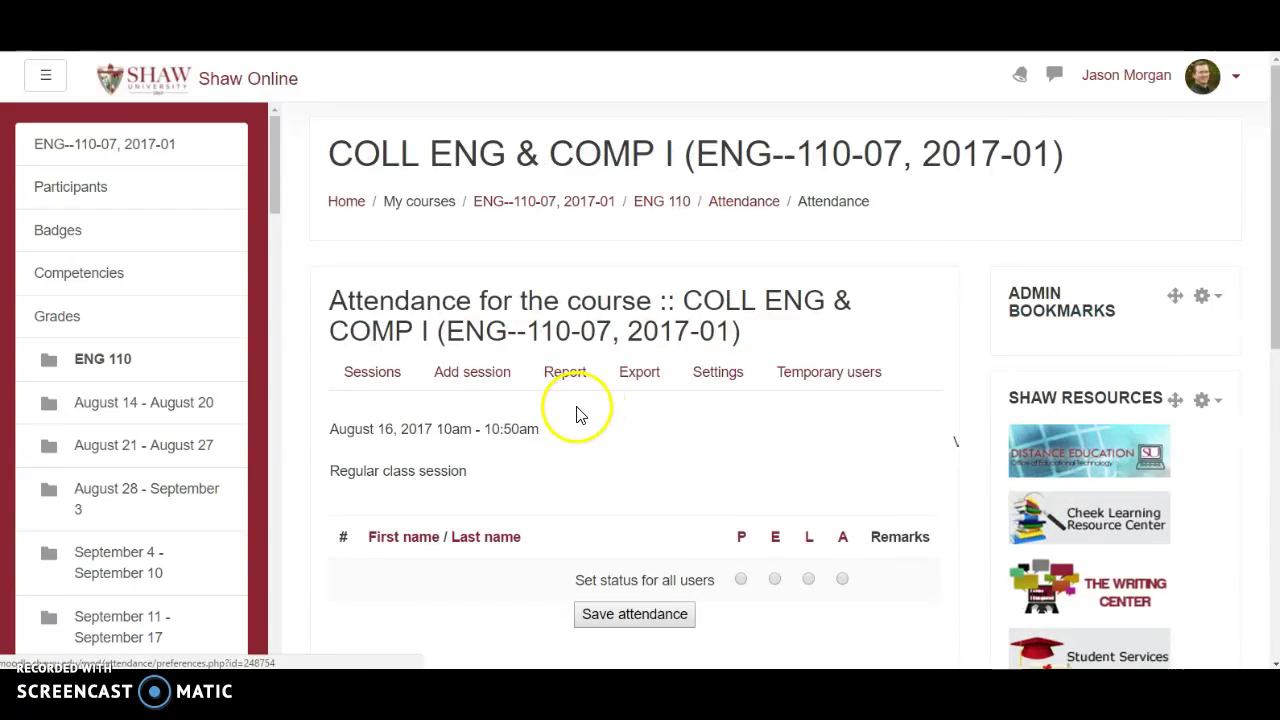
pyautogui.scroll(-1, 600, 400)
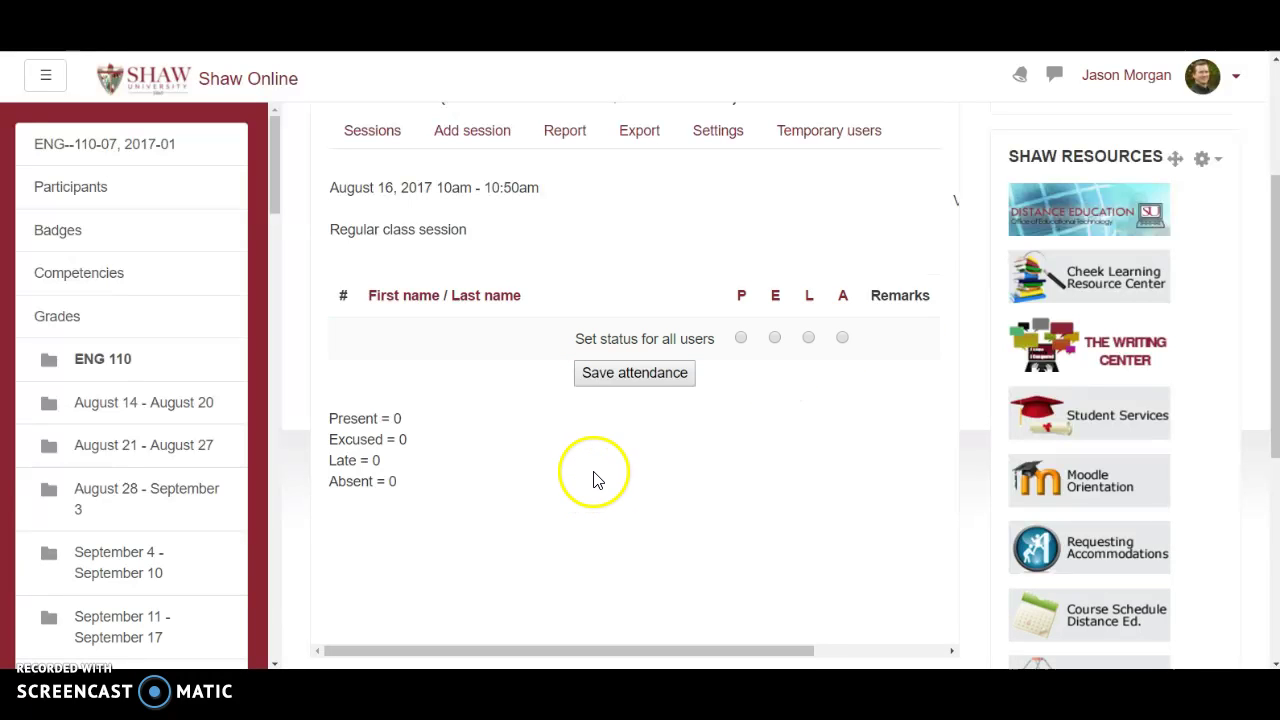
pyautogui.scroll(1, 593, 479)
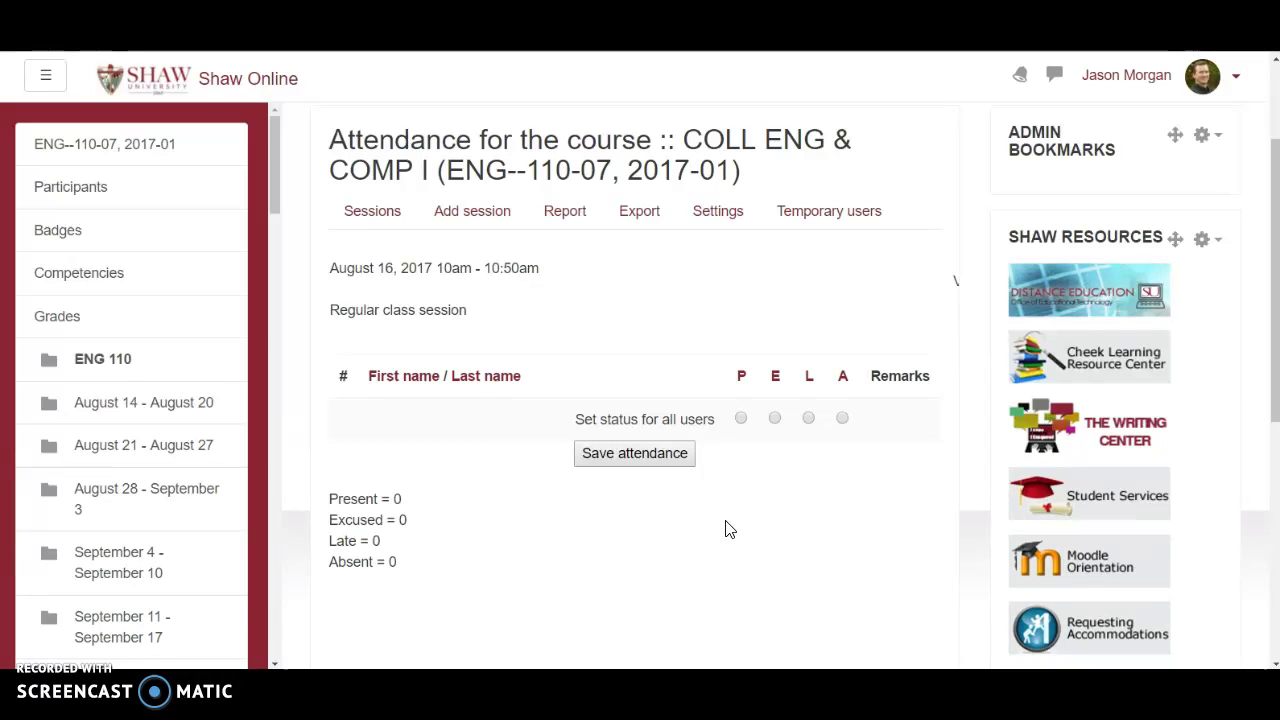
# Reopen the take-attendance page for the 08/16 session and scroll through it
pyautogui.click(360, 212)
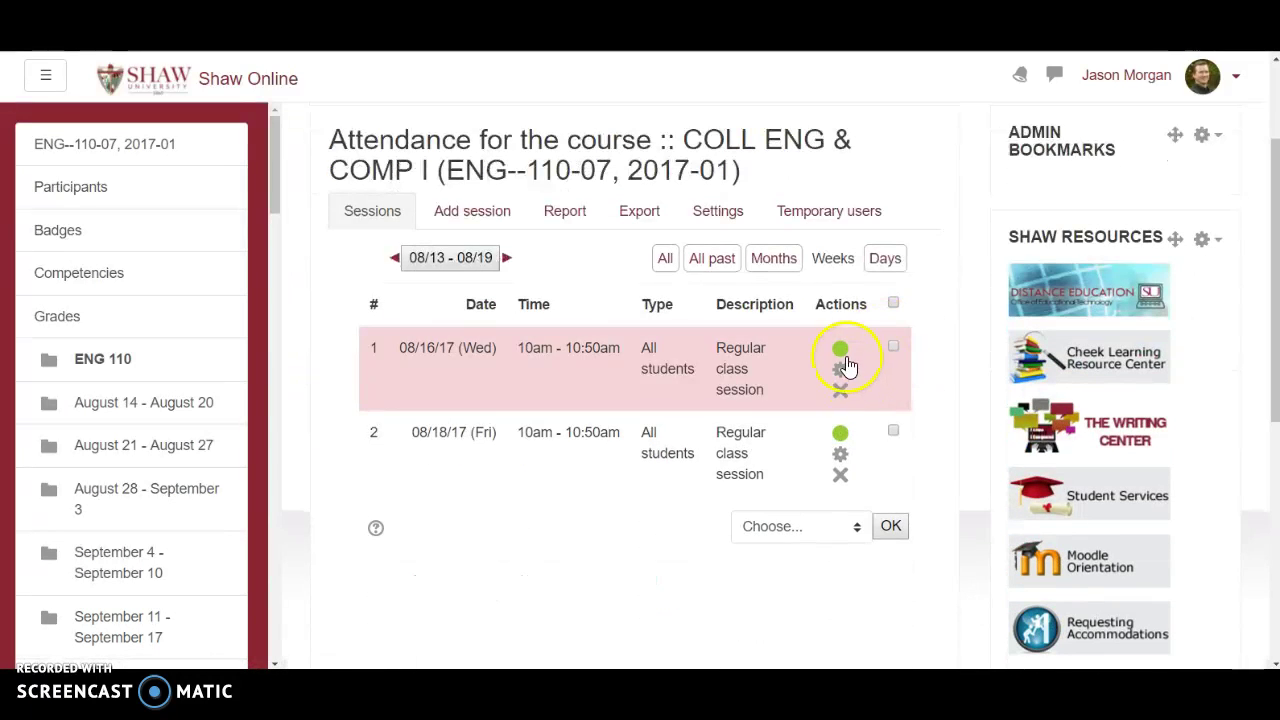
pyautogui.click(839, 350)
pyautogui.scroll(-3, 803, 431)
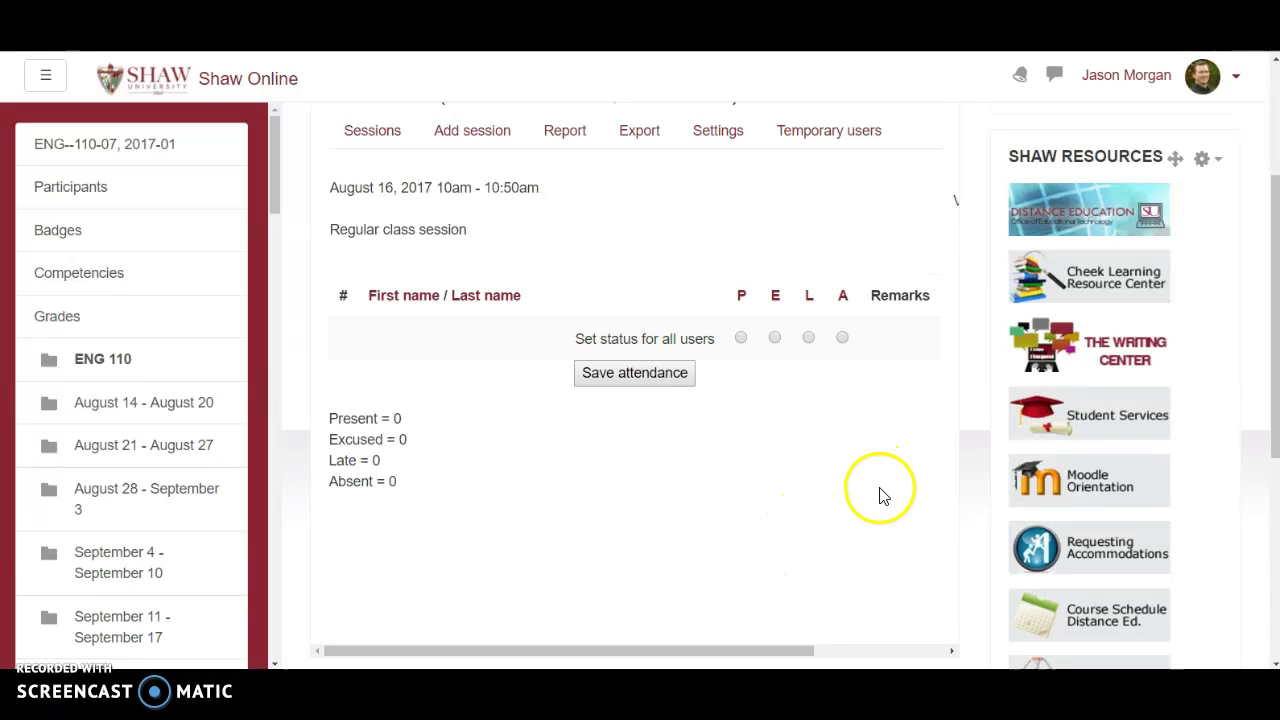
pyautogui.scroll(1, 705, 316)
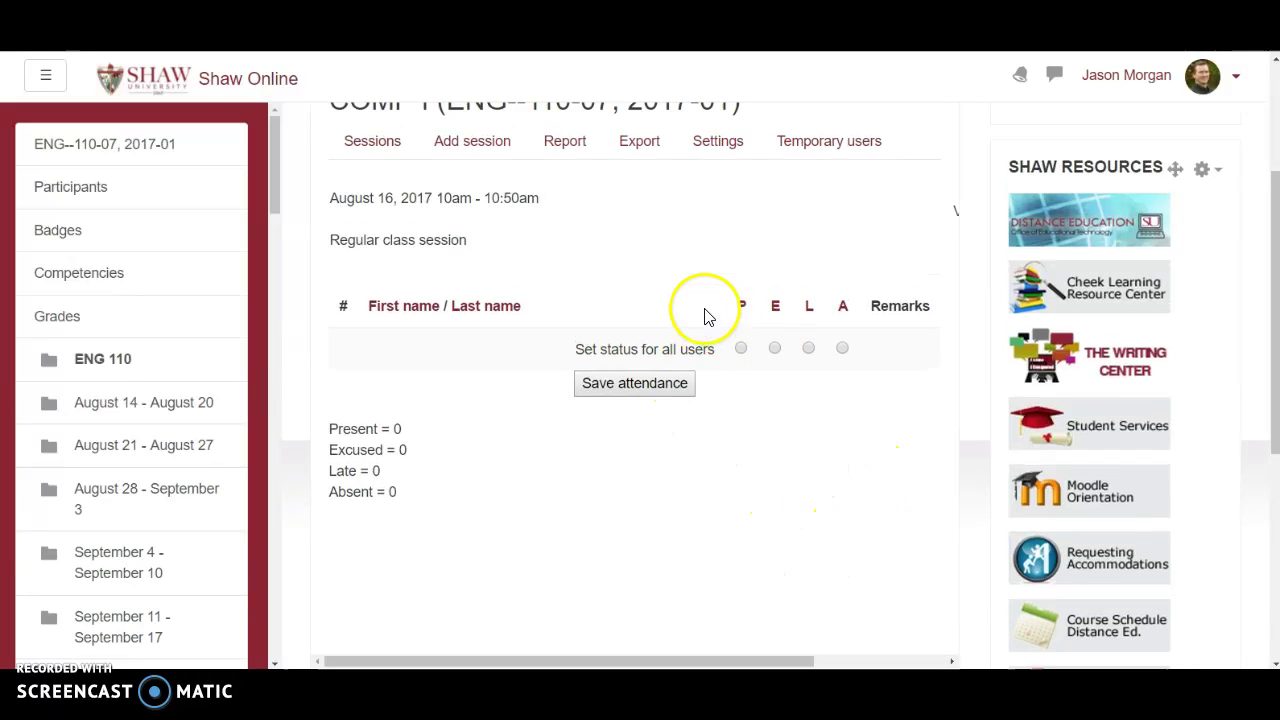
pyautogui.scroll(3, 705, 316)
# Go back to the Sessions list showing the 08/16 and 08/18 sessions for 08/13–08/19
pyautogui.click(378, 368)
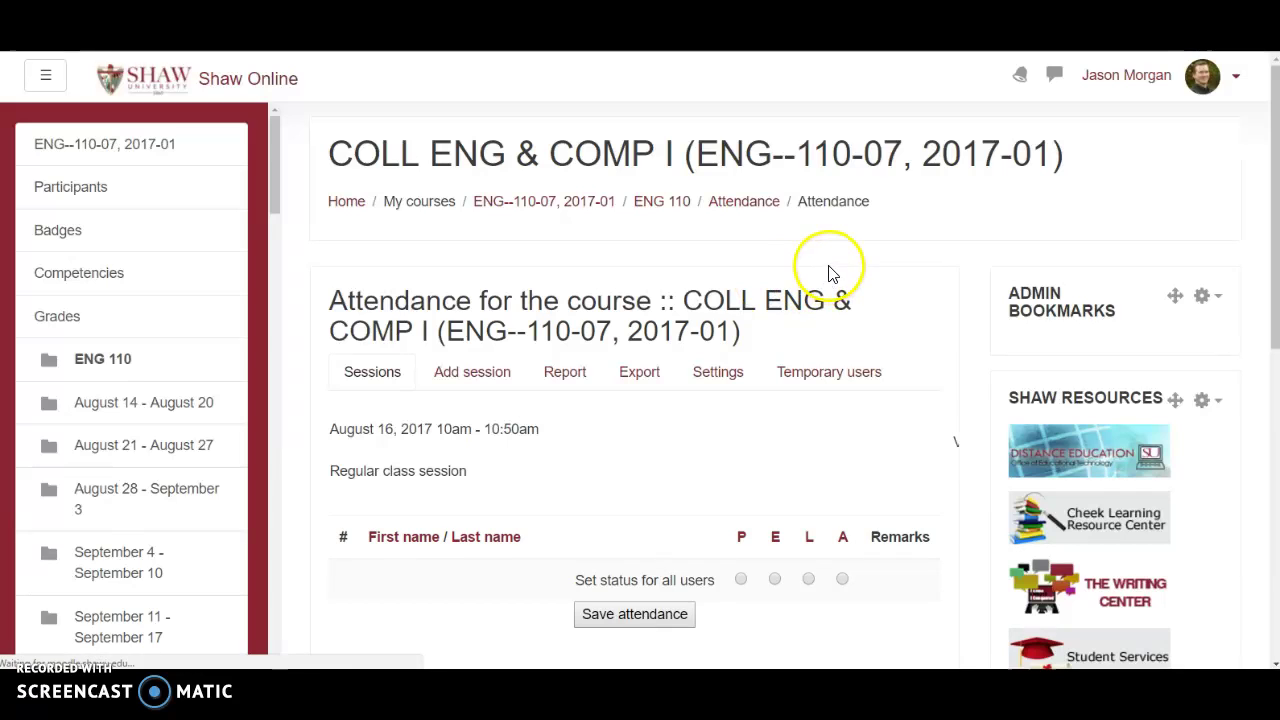
pyautogui.scroll(-3, 700, 315)
pyautogui.scroll(1, 668, 312)
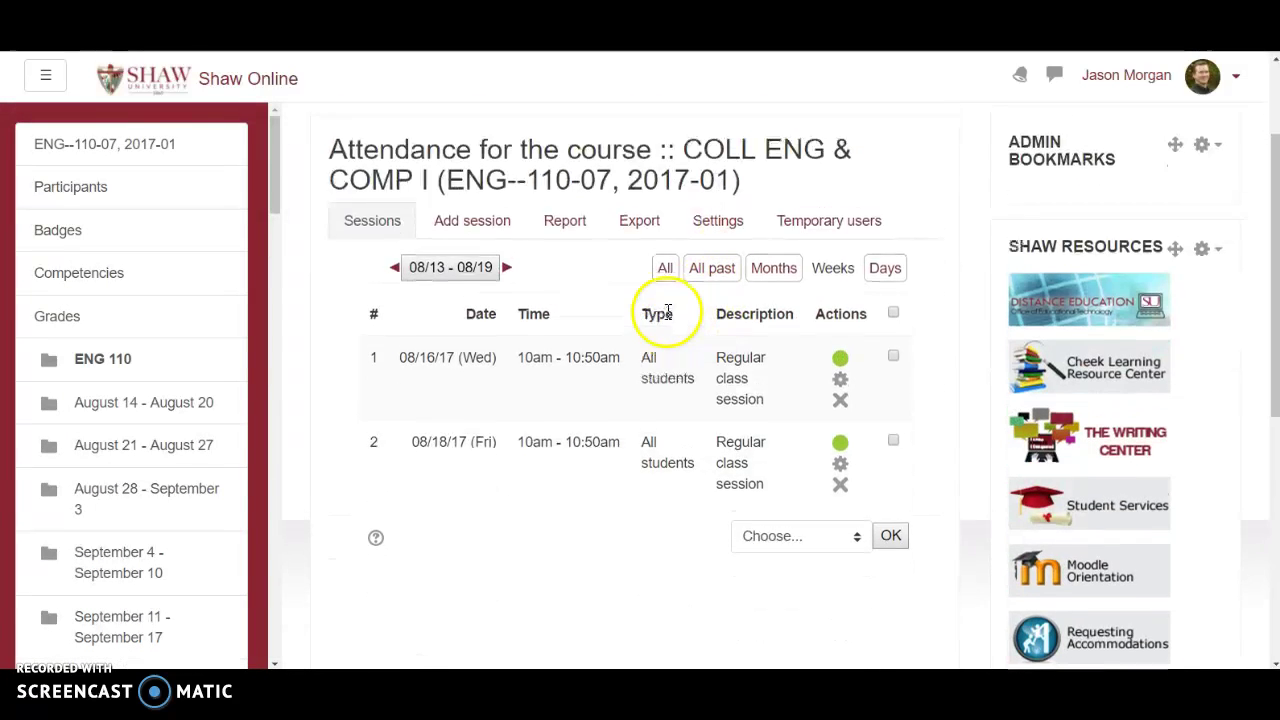
pyautogui.scroll(2, 668, 312)
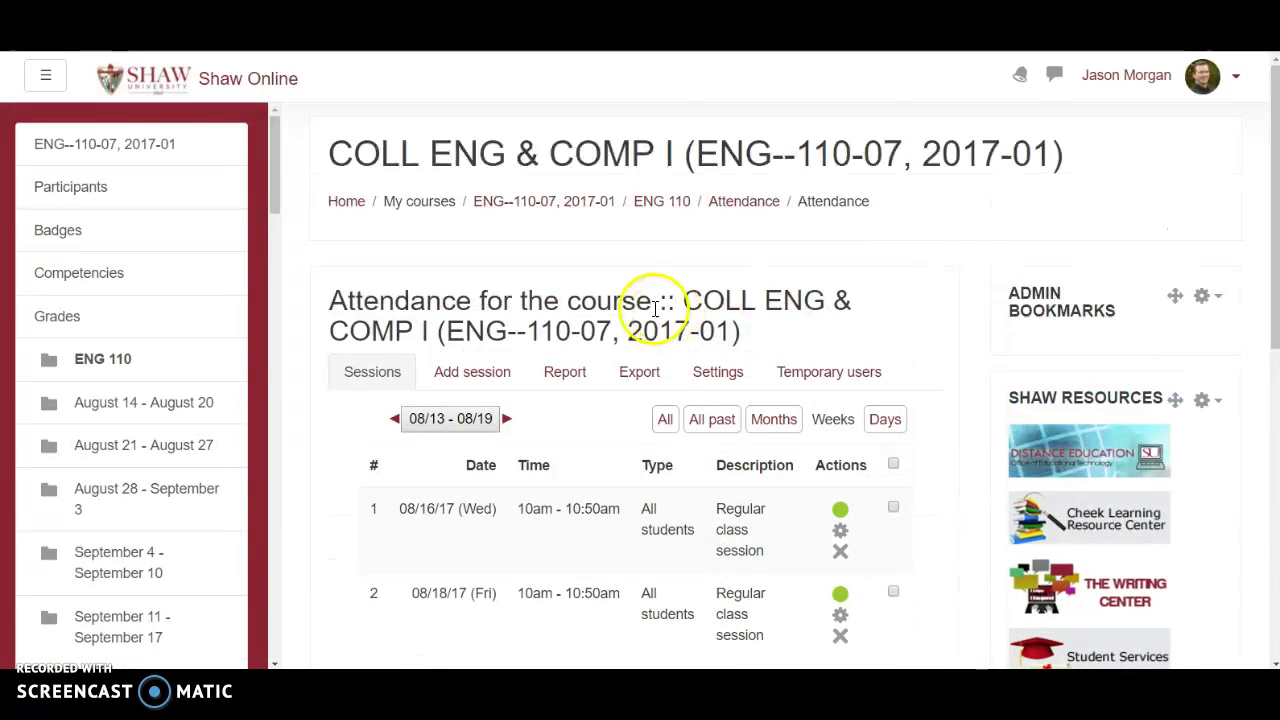
# Turn editing off on the ENG--110-07, 2017-01 course main page
pyautogui.click(590, 210)
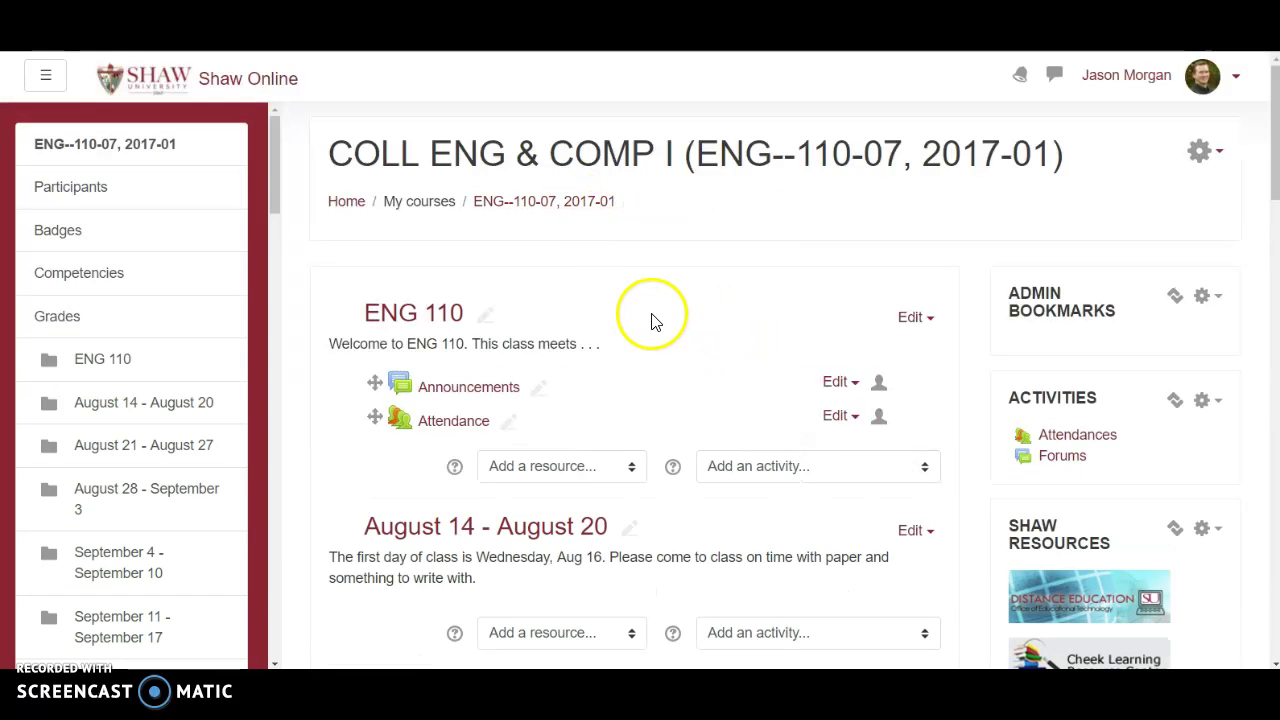
pyautogui.click(1200, 152)
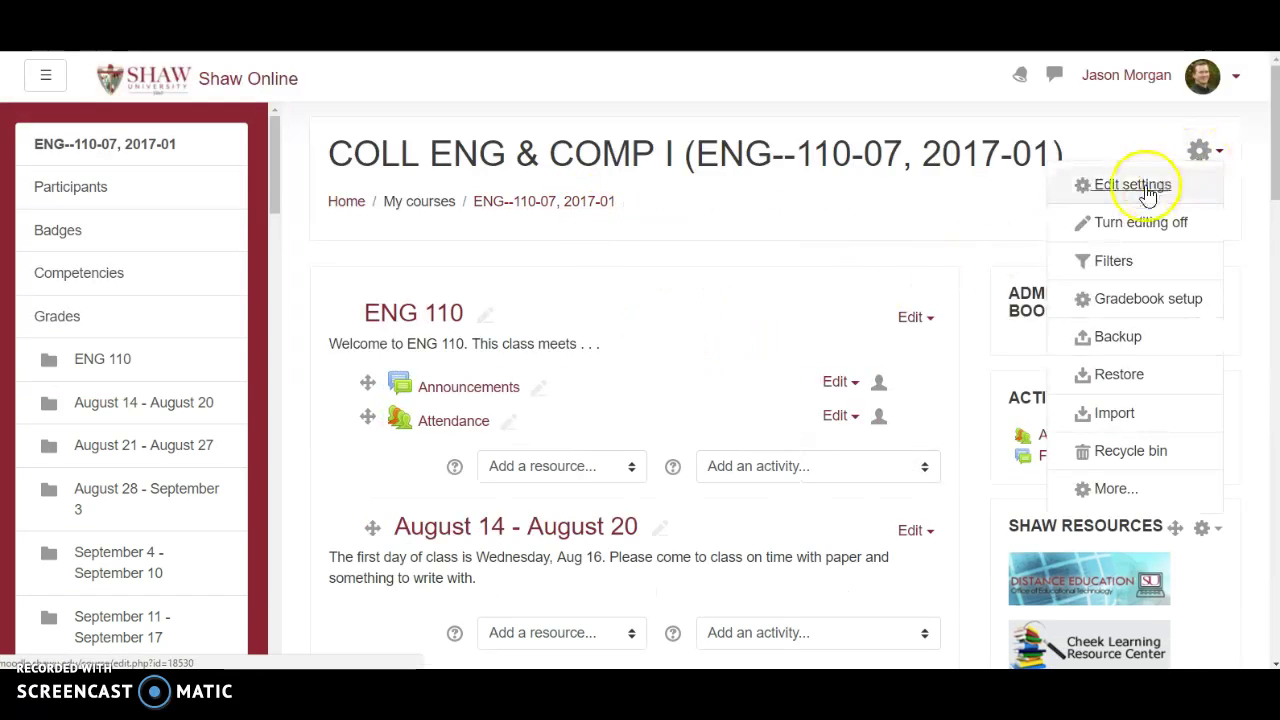
pyautogui.click(1120, 224)
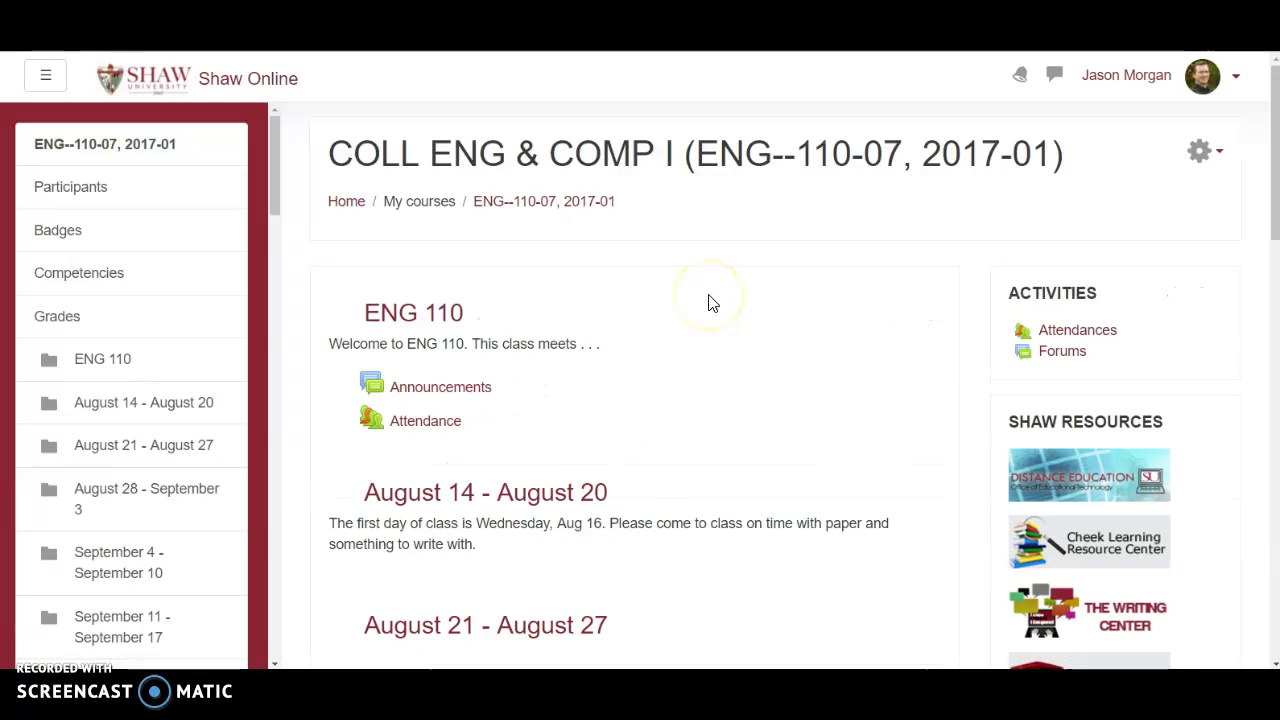
# Open the Attendance activity and view its Report listing for week 08/13–08/19
pyautogui.scroll(-1, 750, 293)
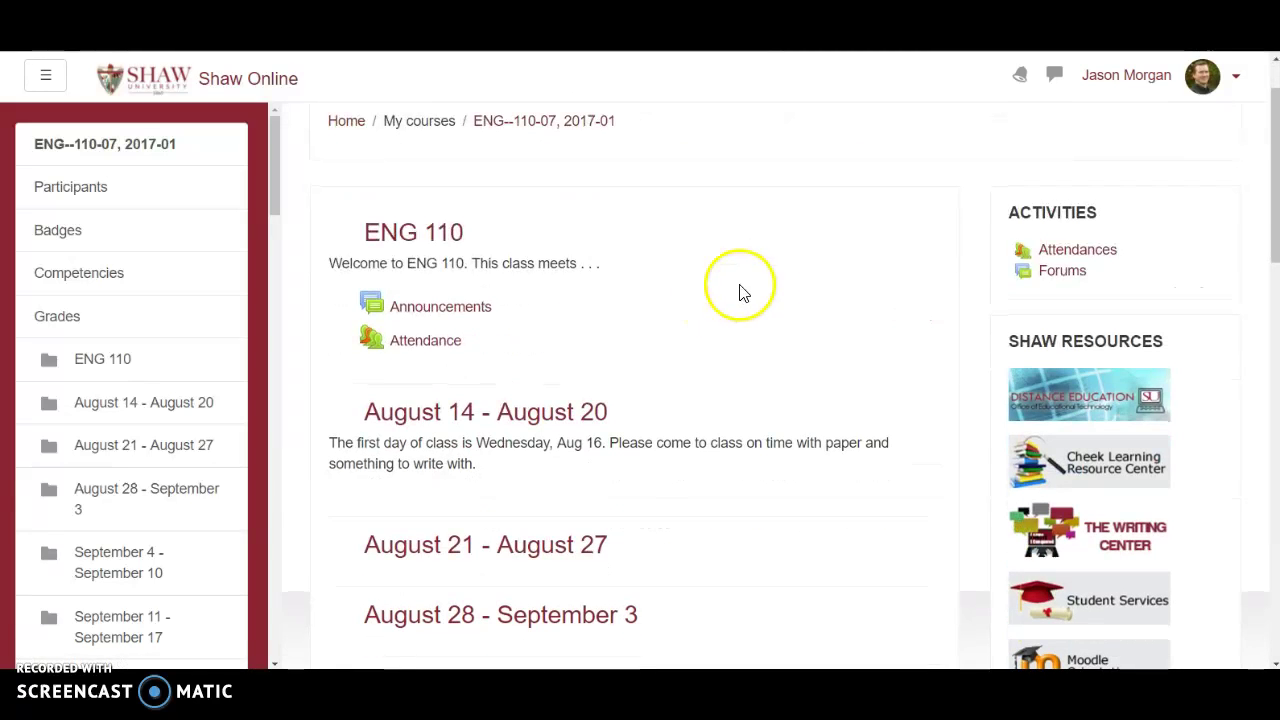
pyautogui.click(435, 348)
pyautogui.scroll(1, 823, 337)
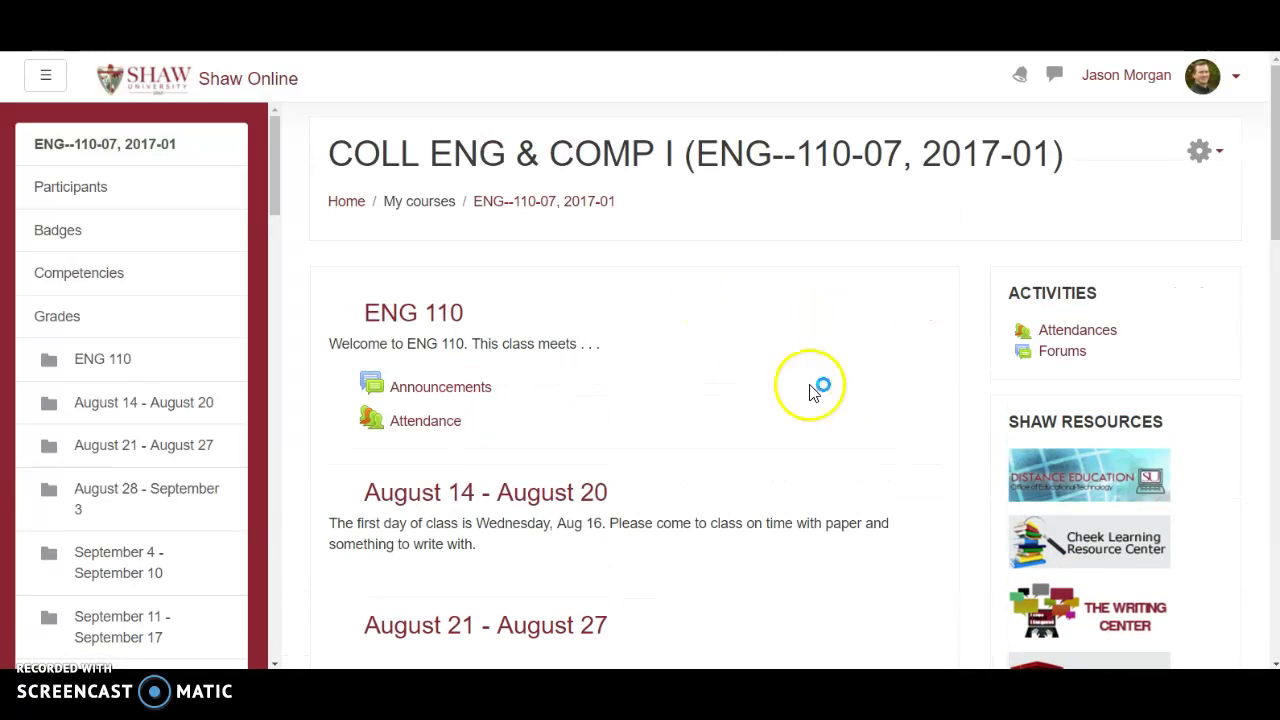
pyautogui.click(435, 424)
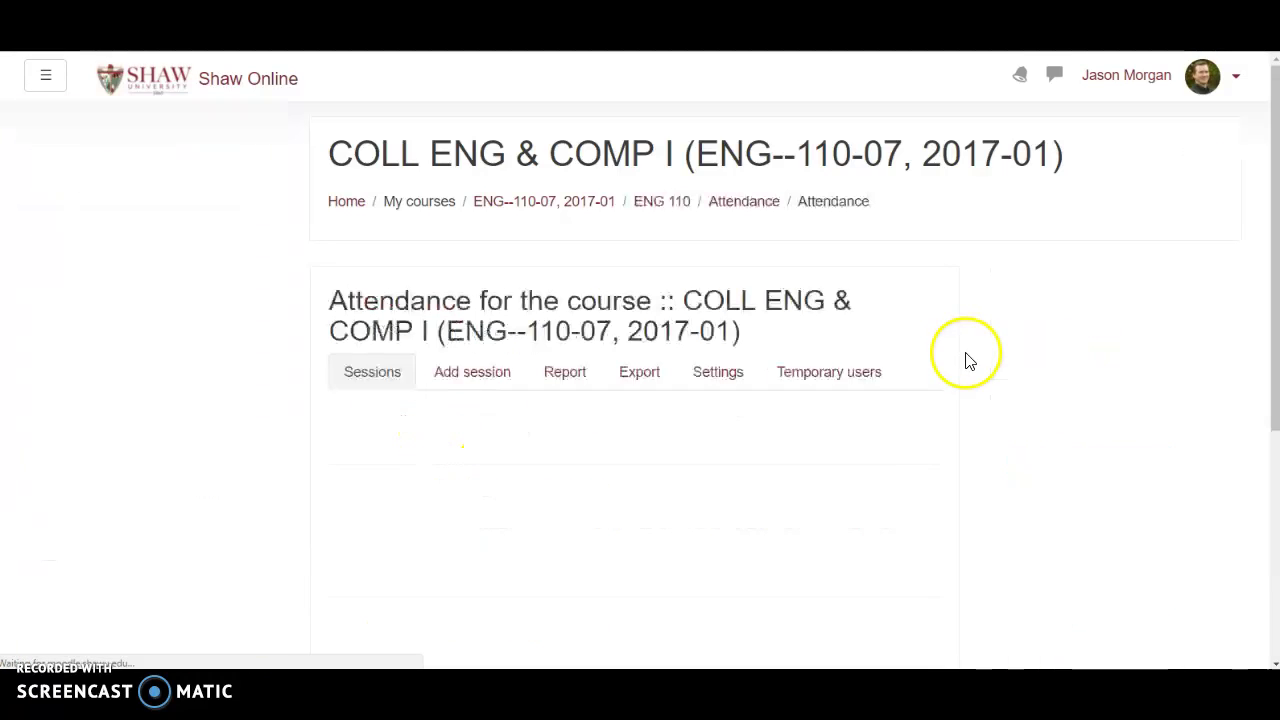
pyautogui.scroll(-2, 857, 326)
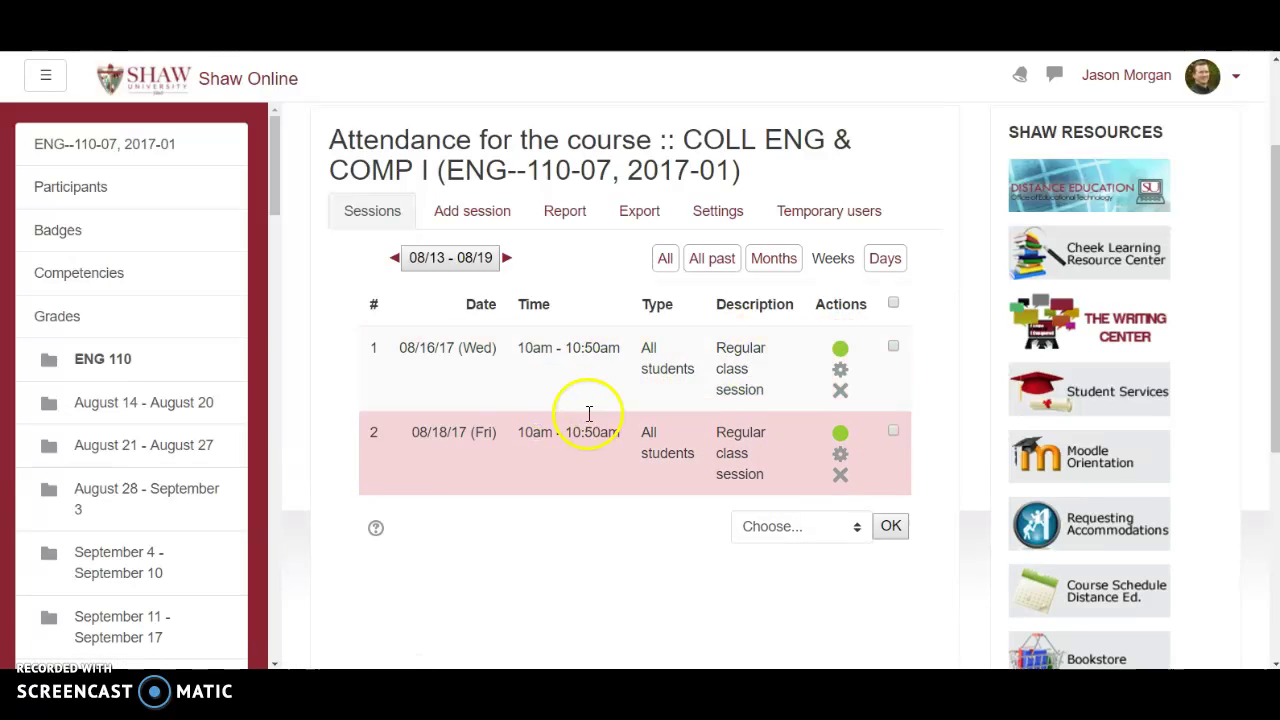
pyautogui.scroll(3, 580, 372)
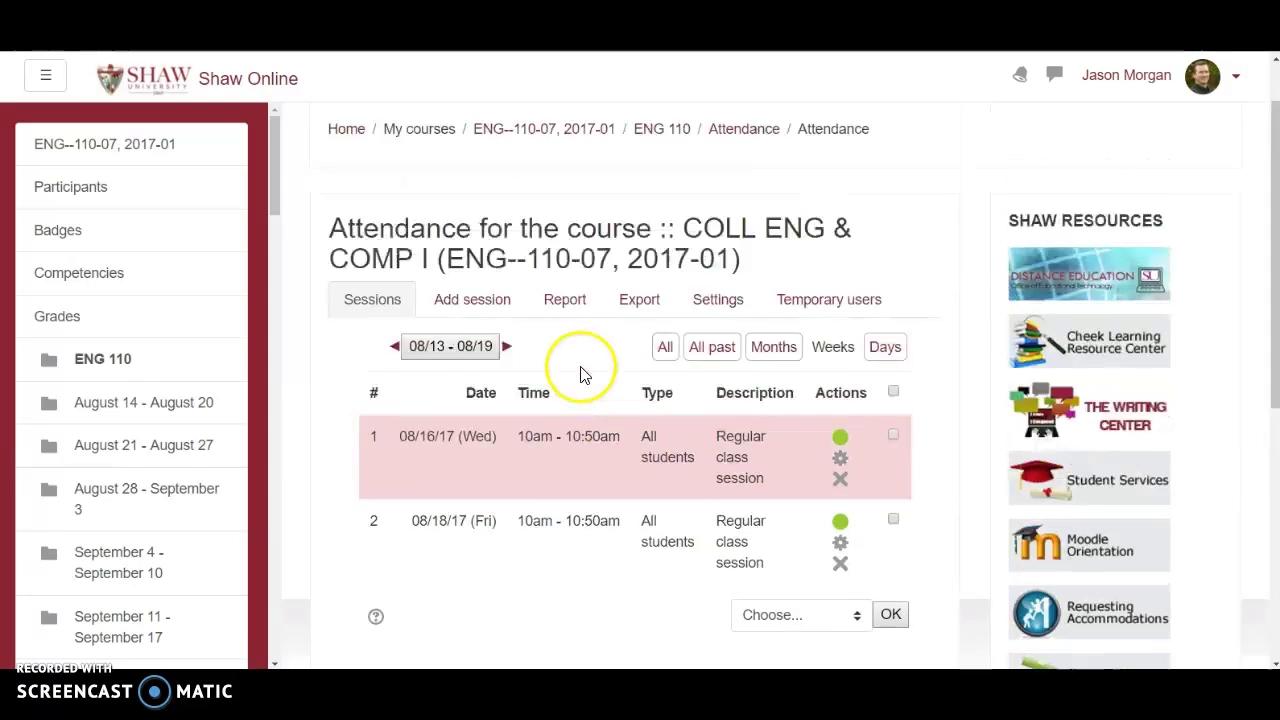
pyautogui.click(583, 375)
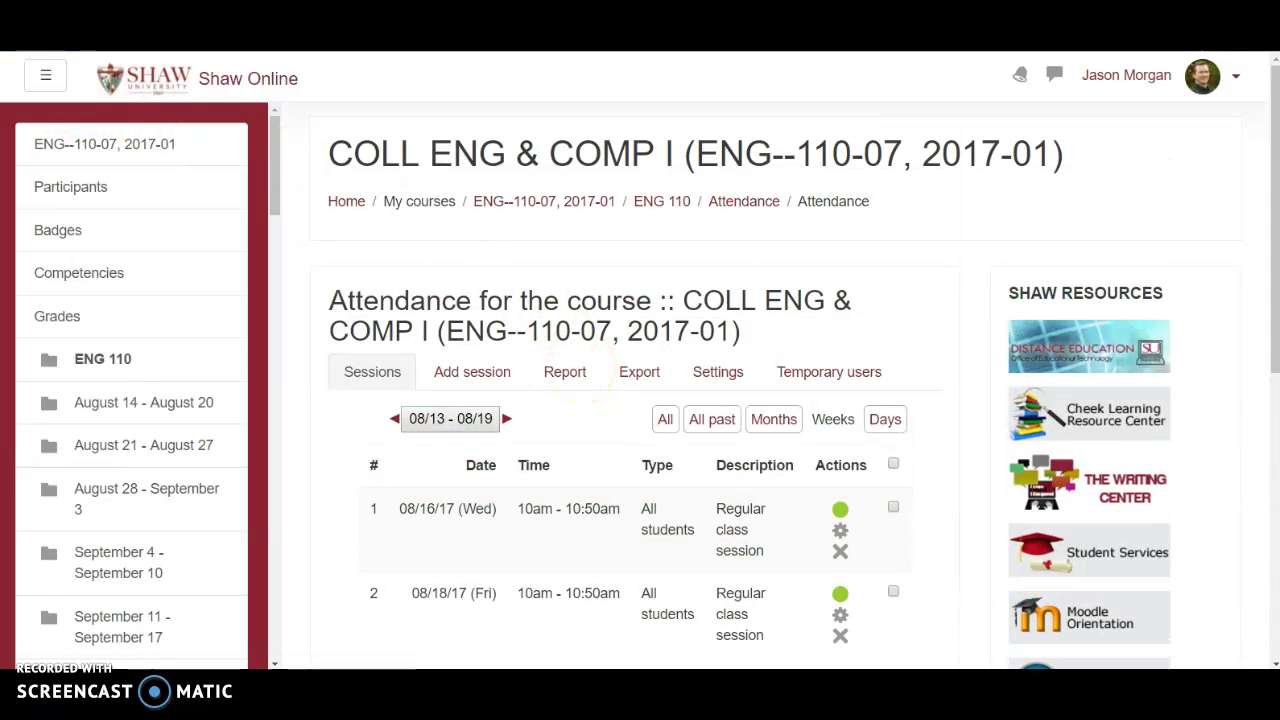